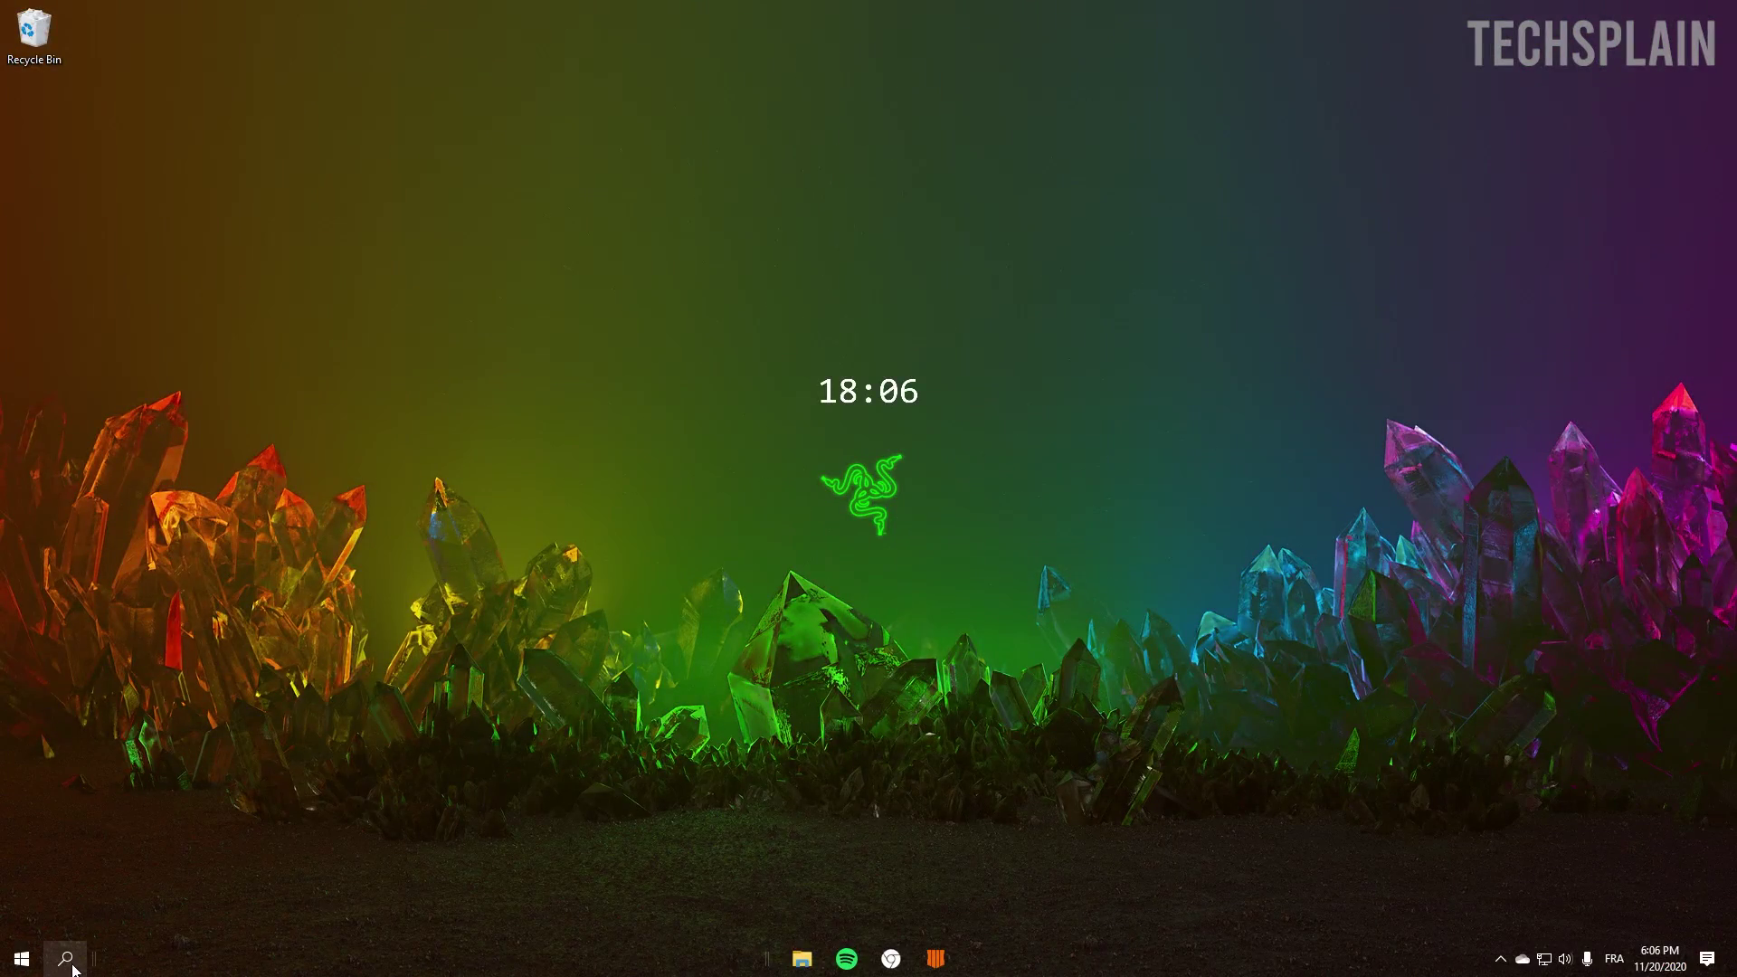
Run 'netsh winsock reset' in an administrator Command Prompt to reset the Winsock Catalog.
left_click(70, 964)
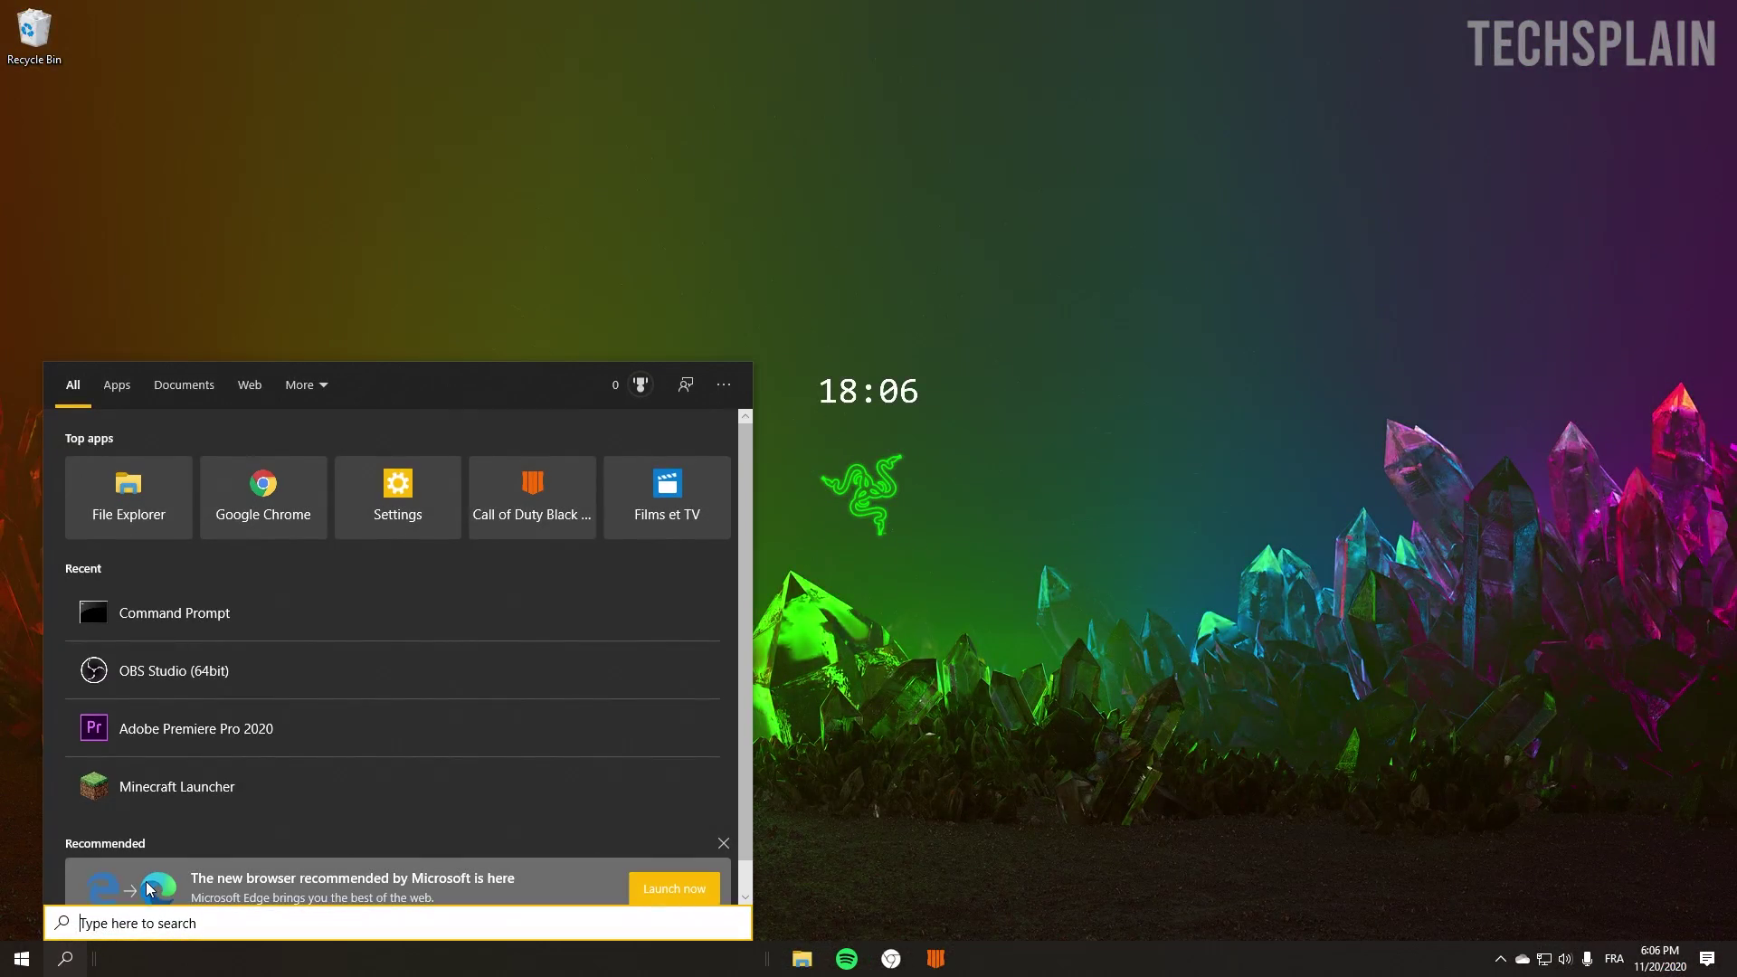
type("command")
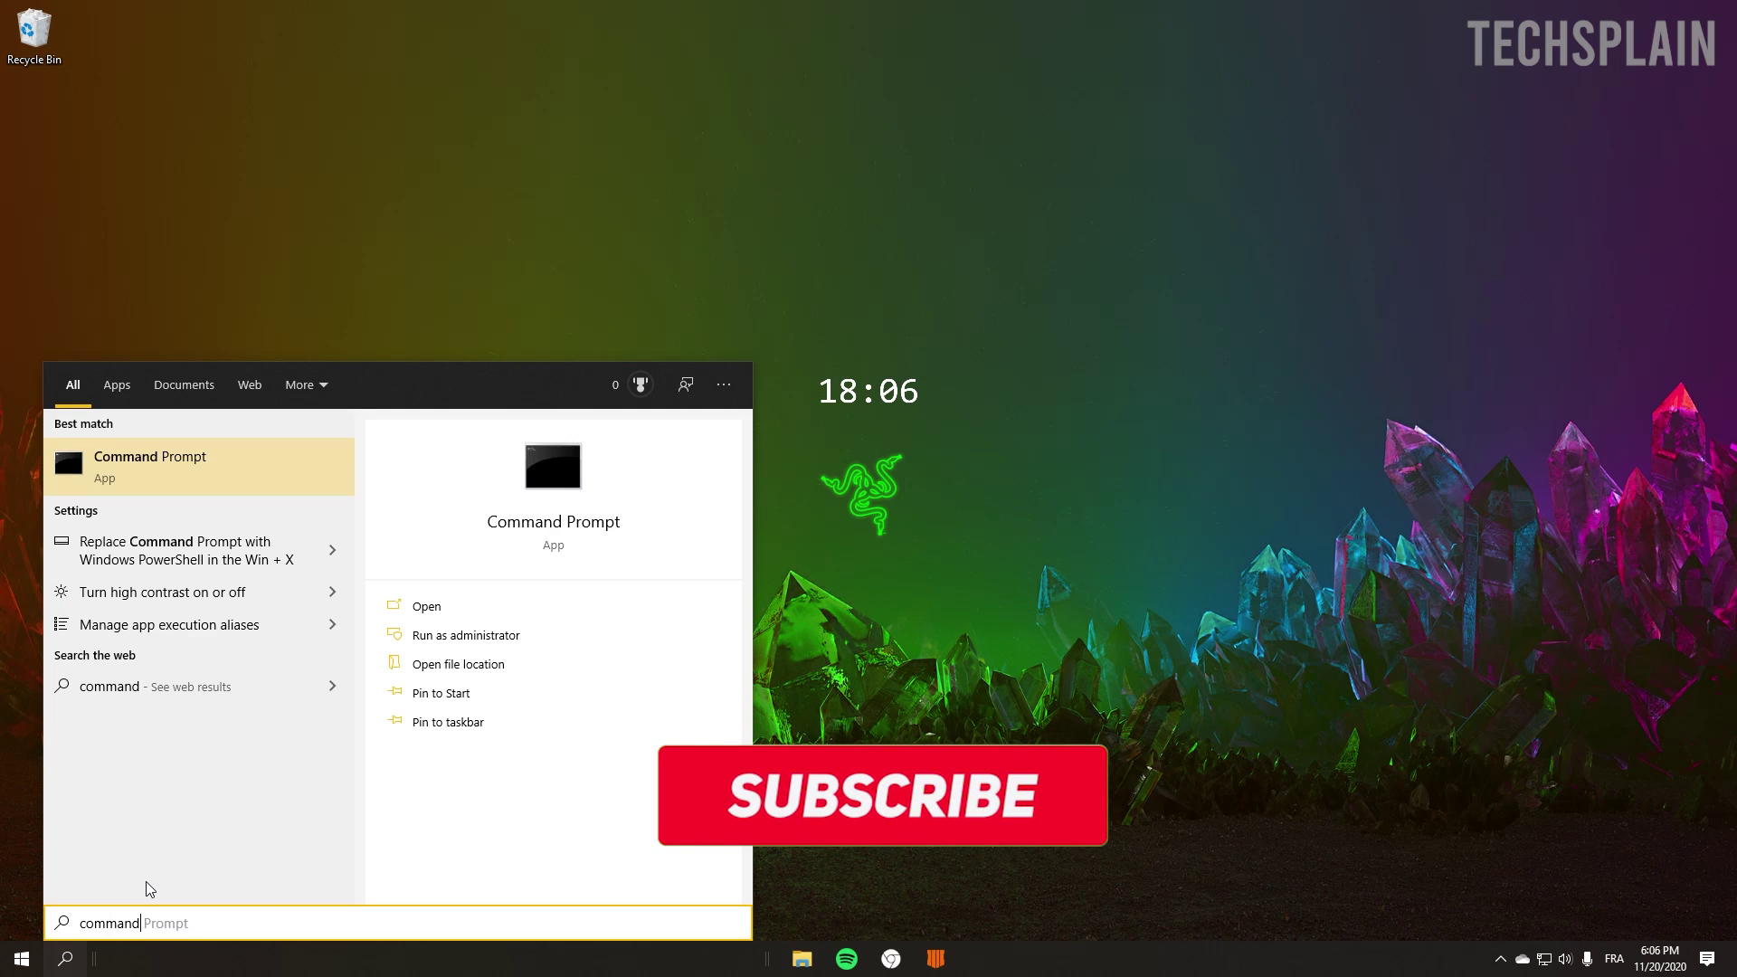
left_click(505, 635)
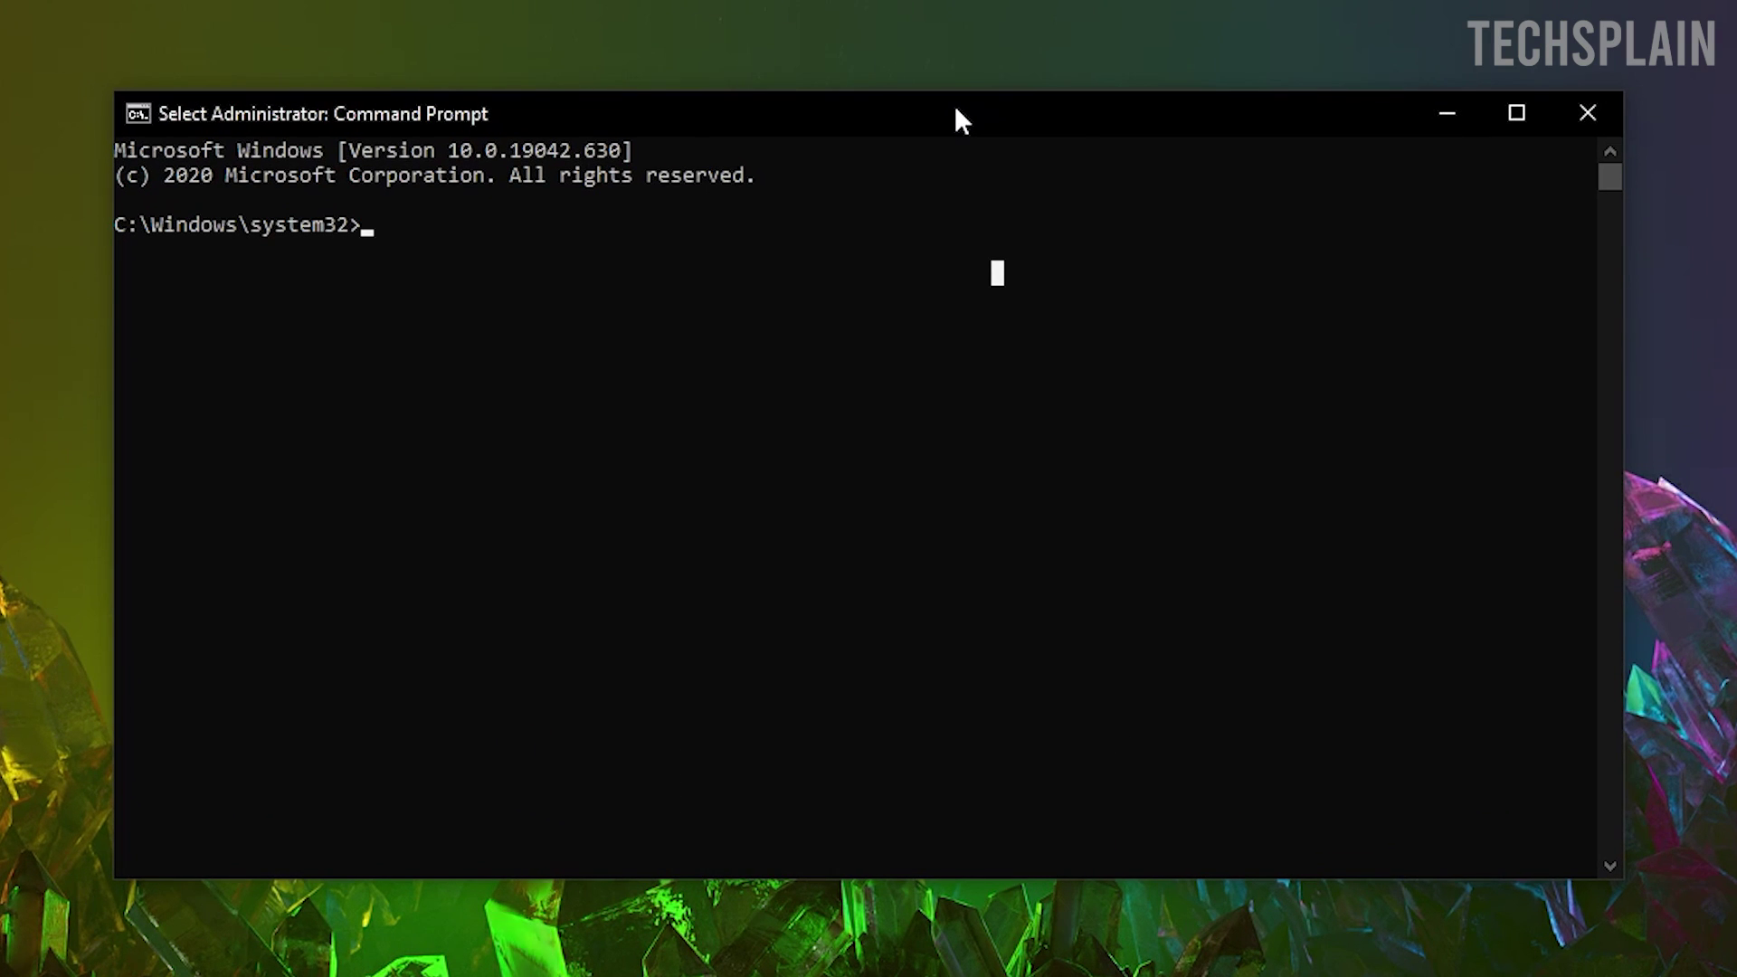
type("netsh ")
type("winsock rs")
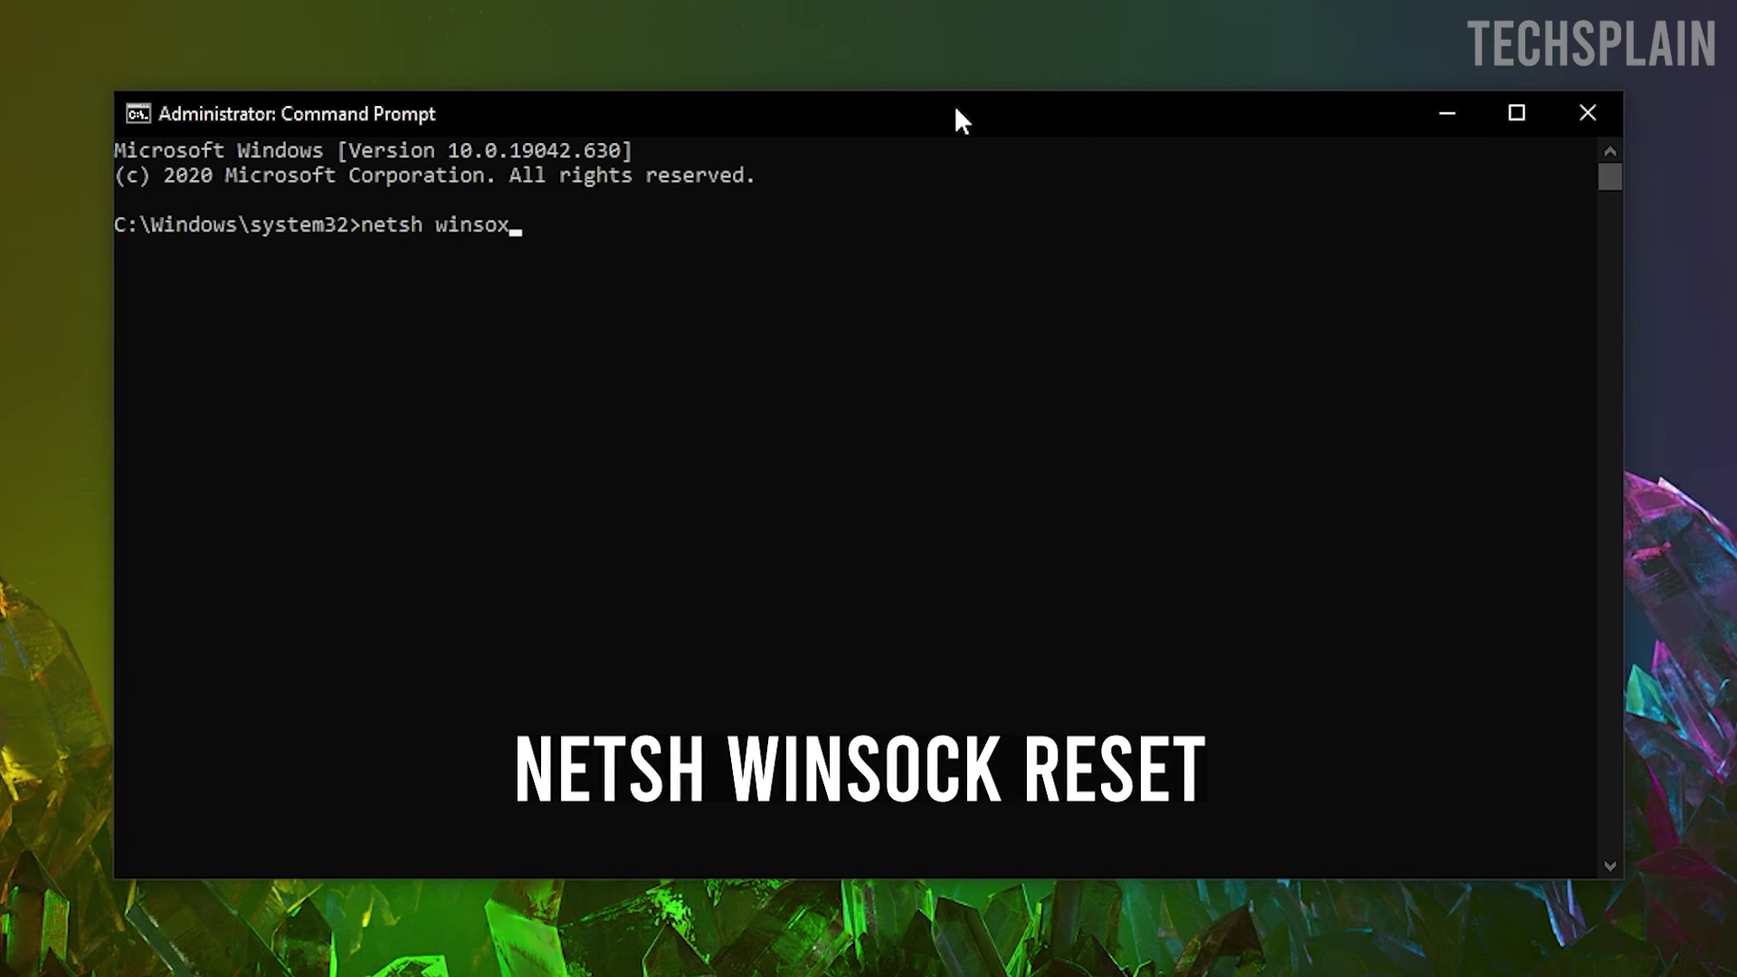
key("BackSpace")
type("eset")
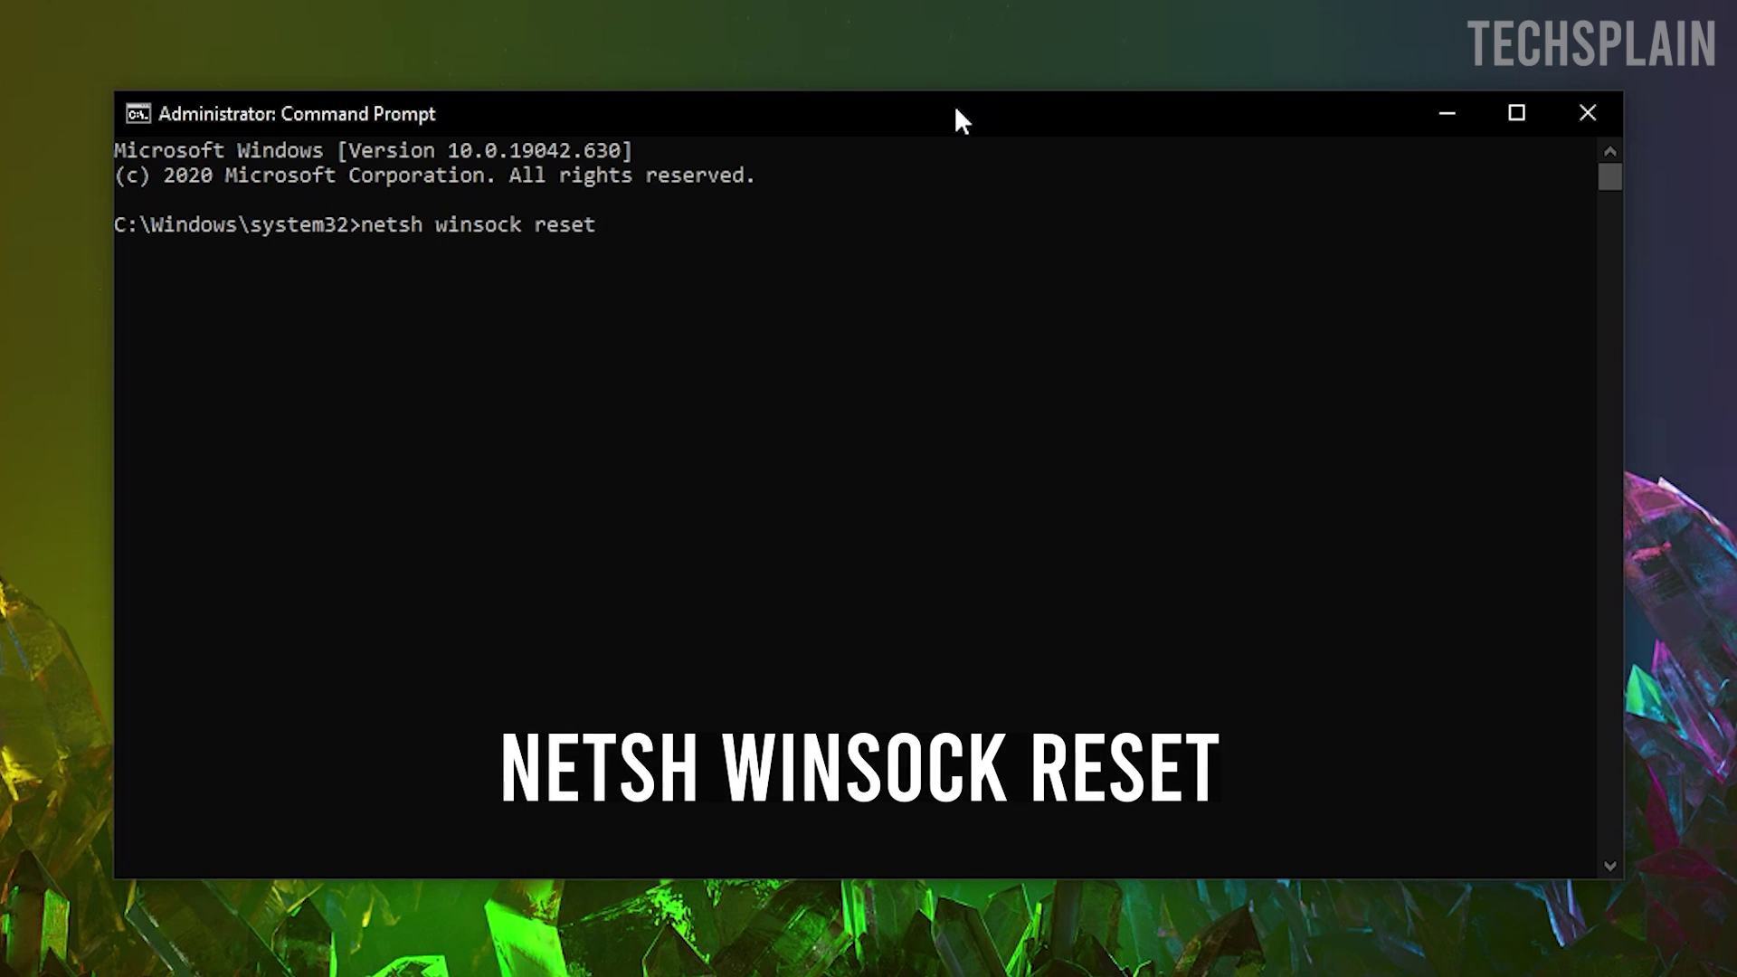
key("Return")
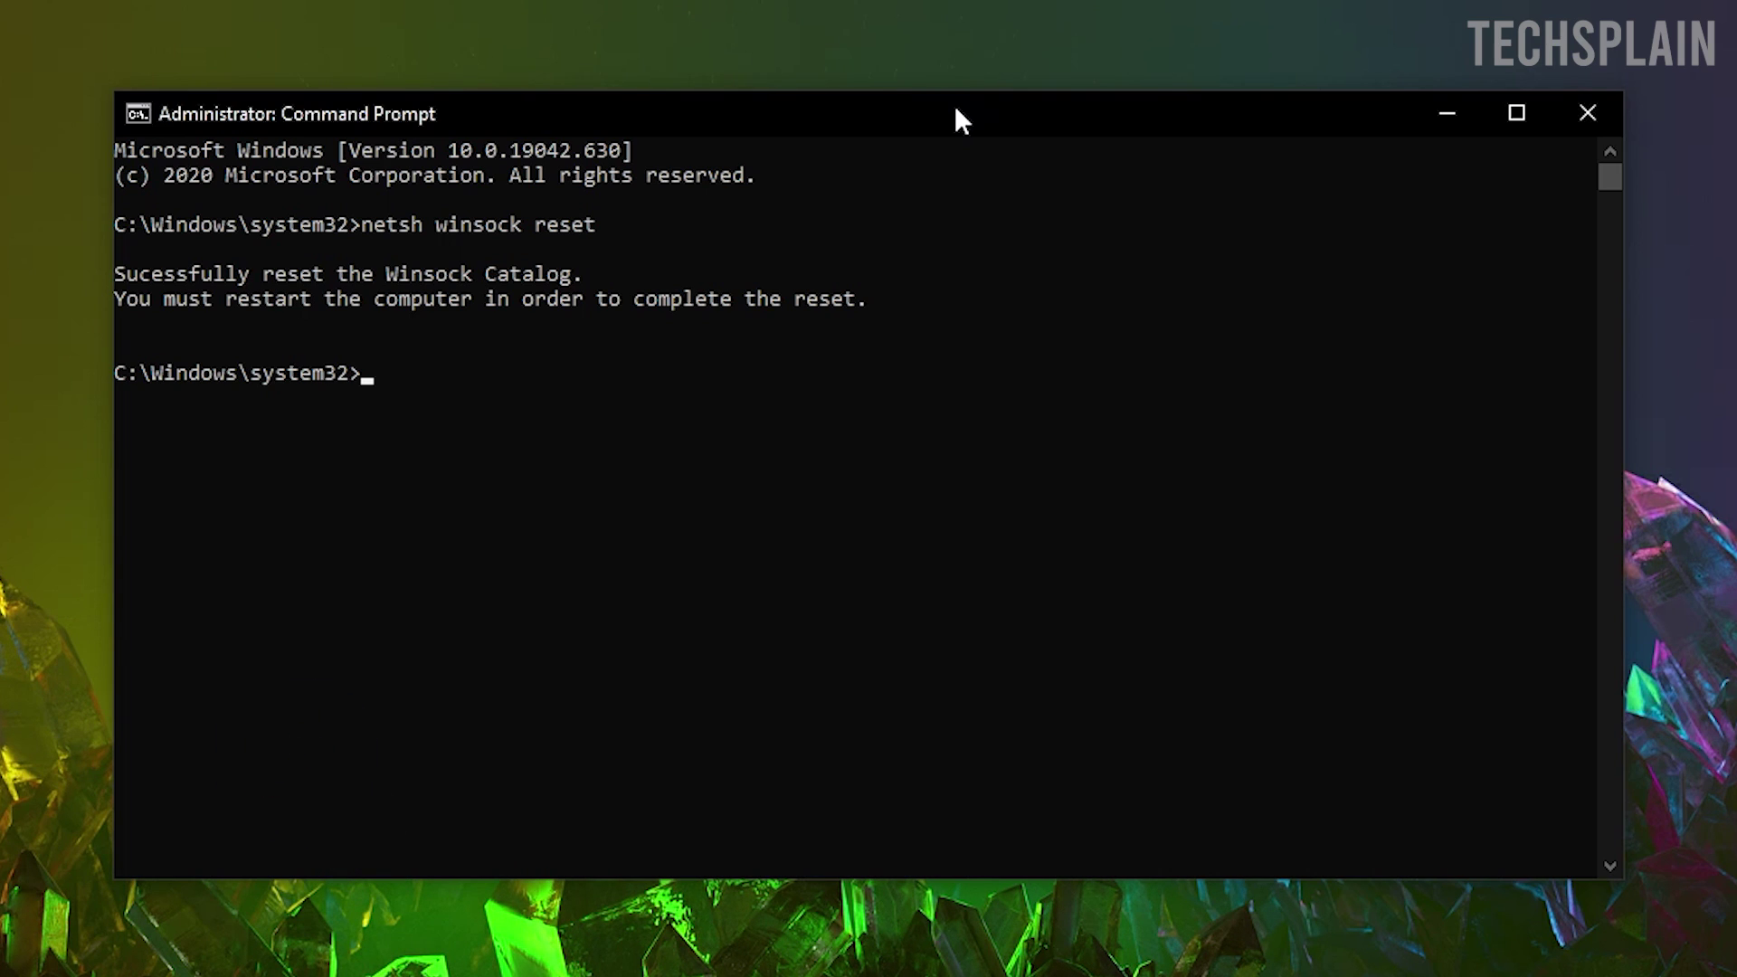
Run 'ipconfig /flushdns' and then 'ipconfig /renew' in the console.
type("ip")
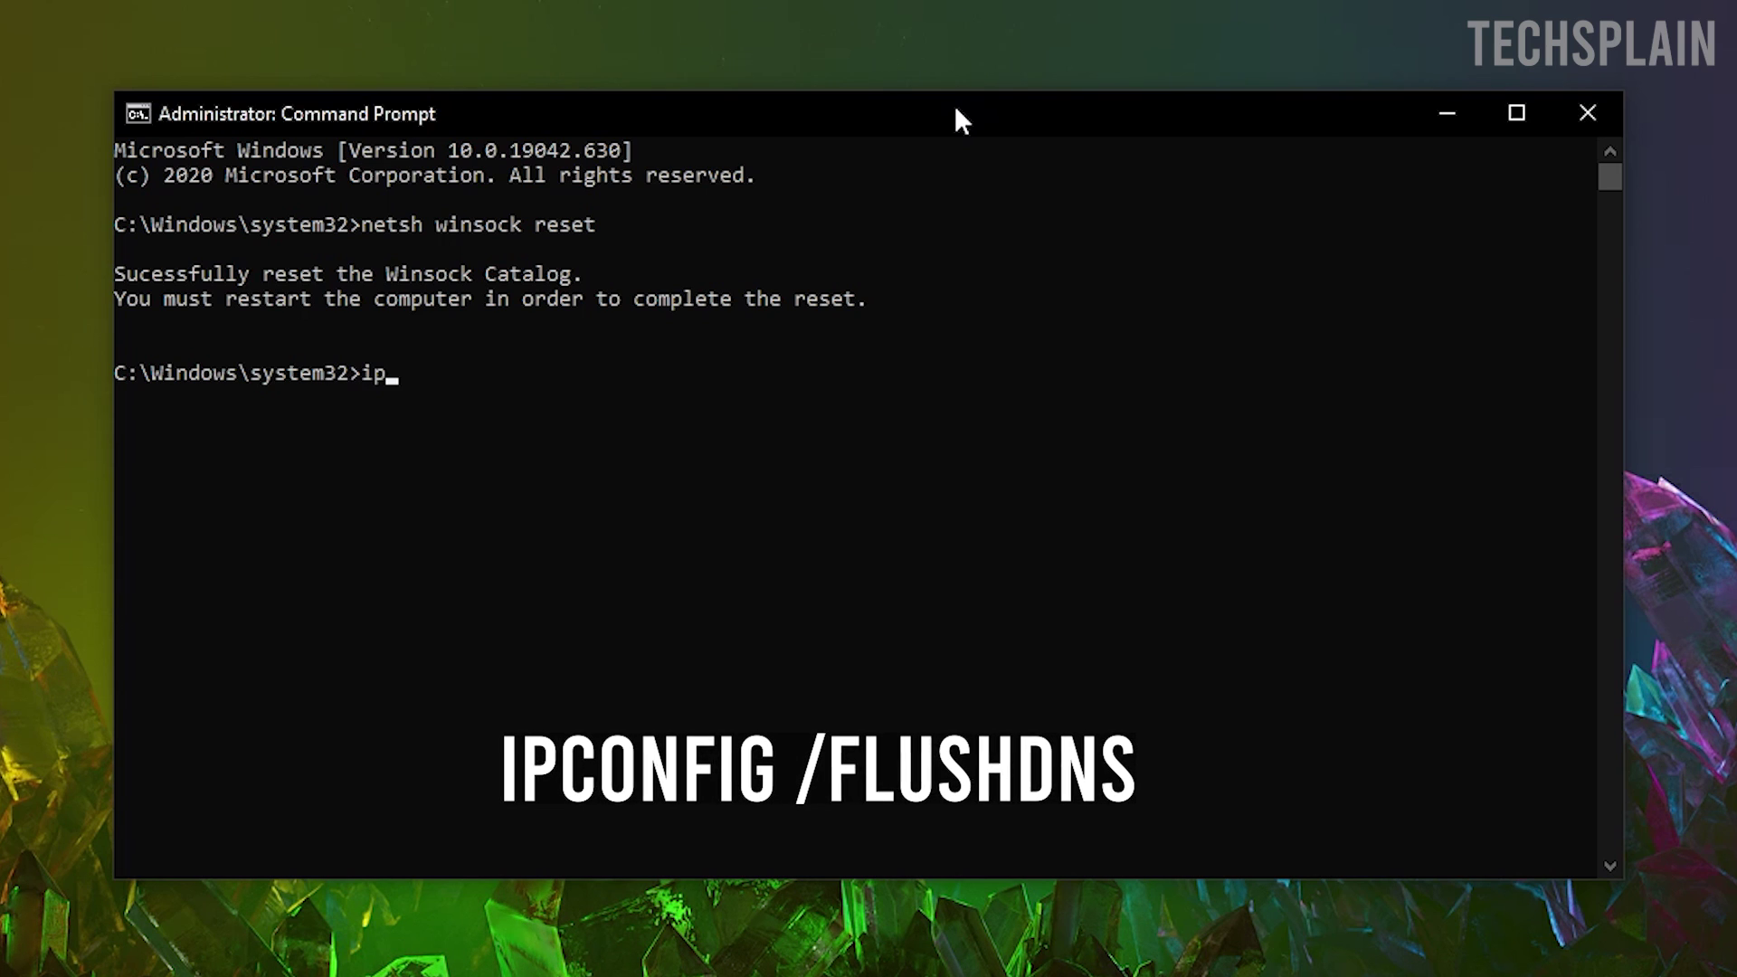
type("config /flushdns")
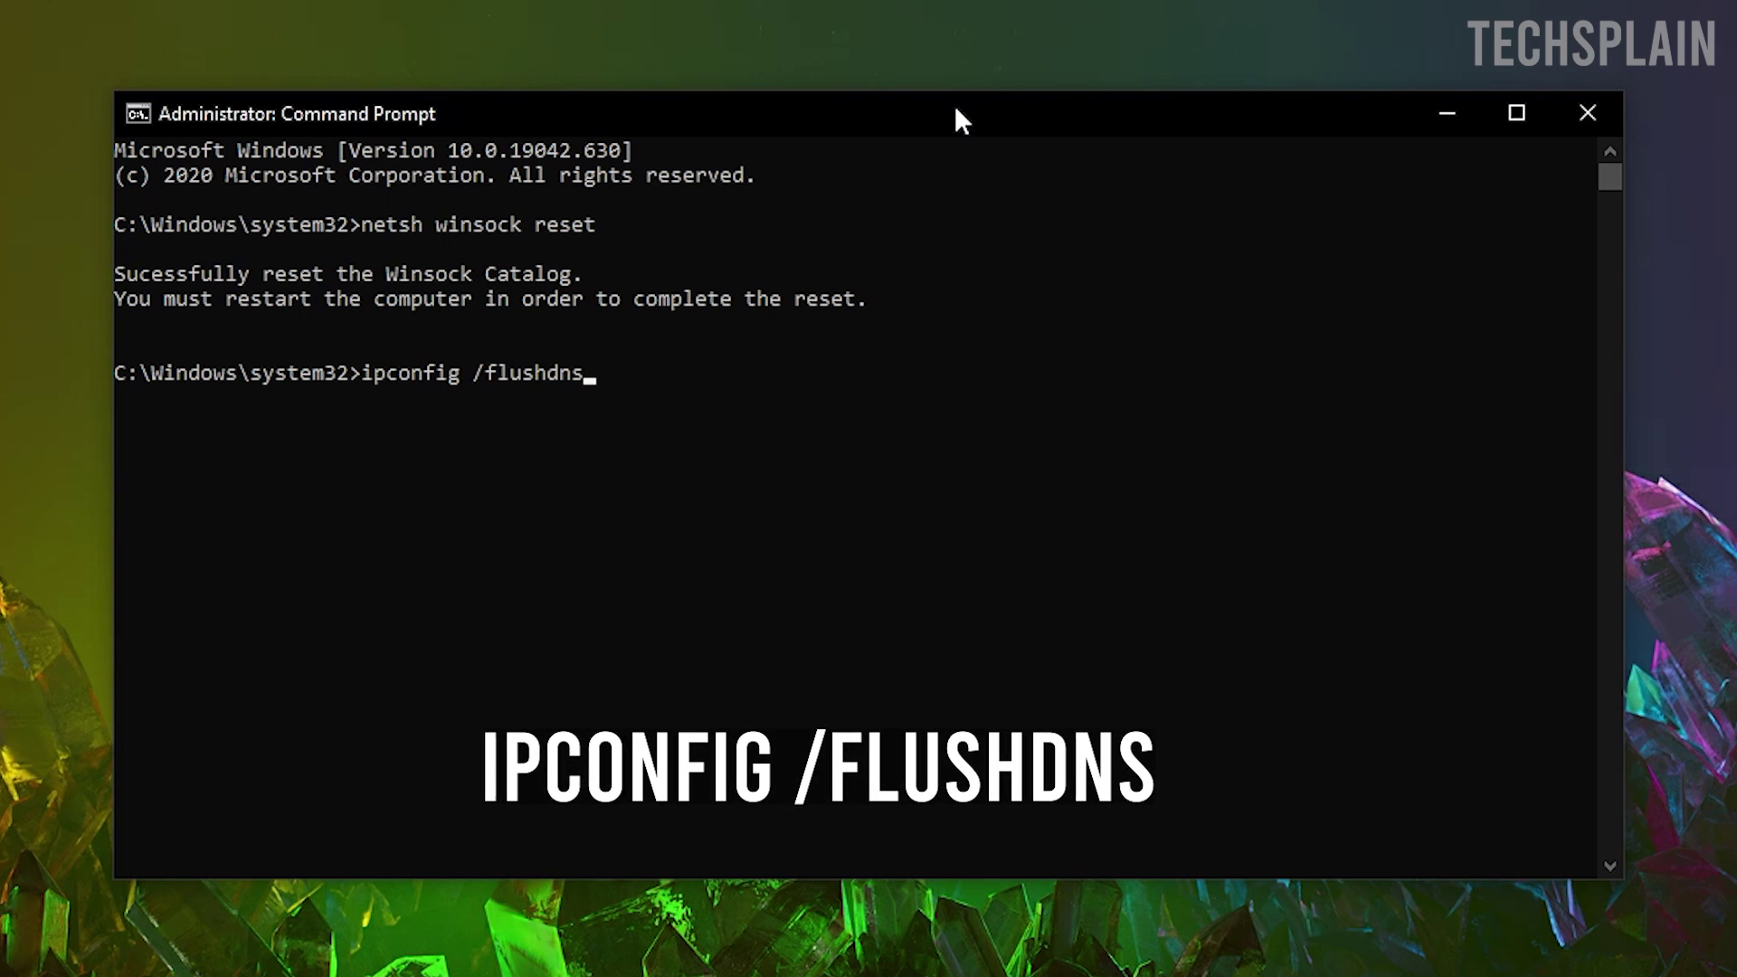
key("Return")
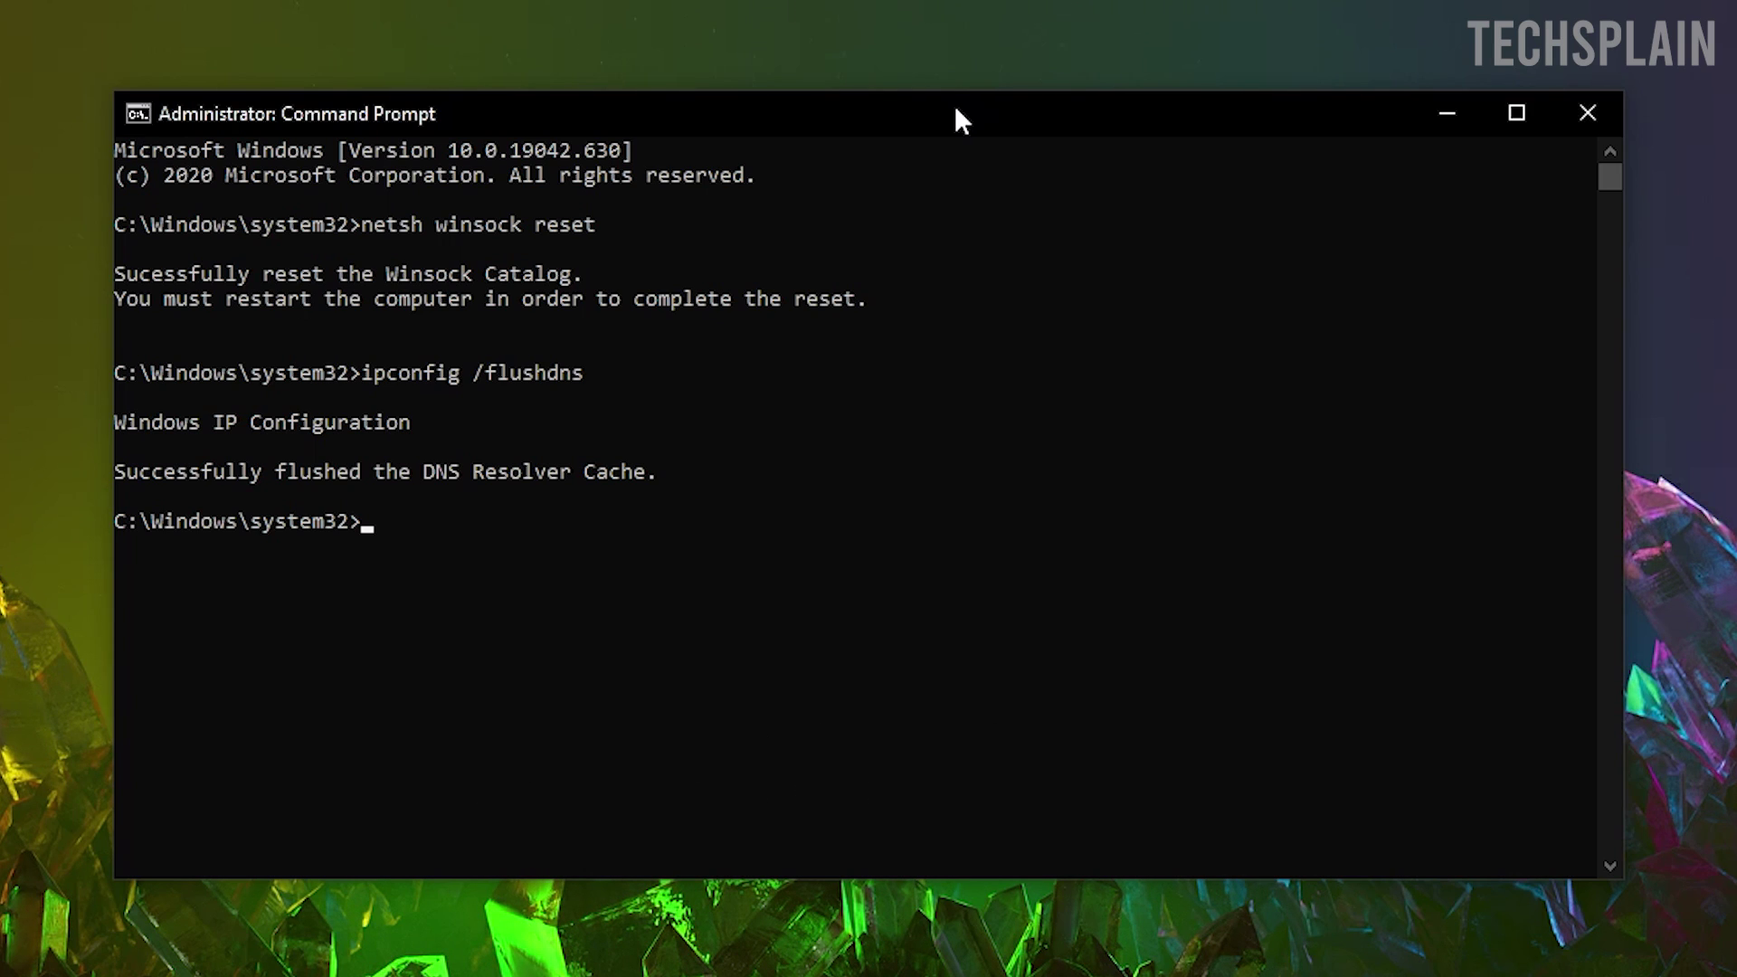
type("ipconfig")
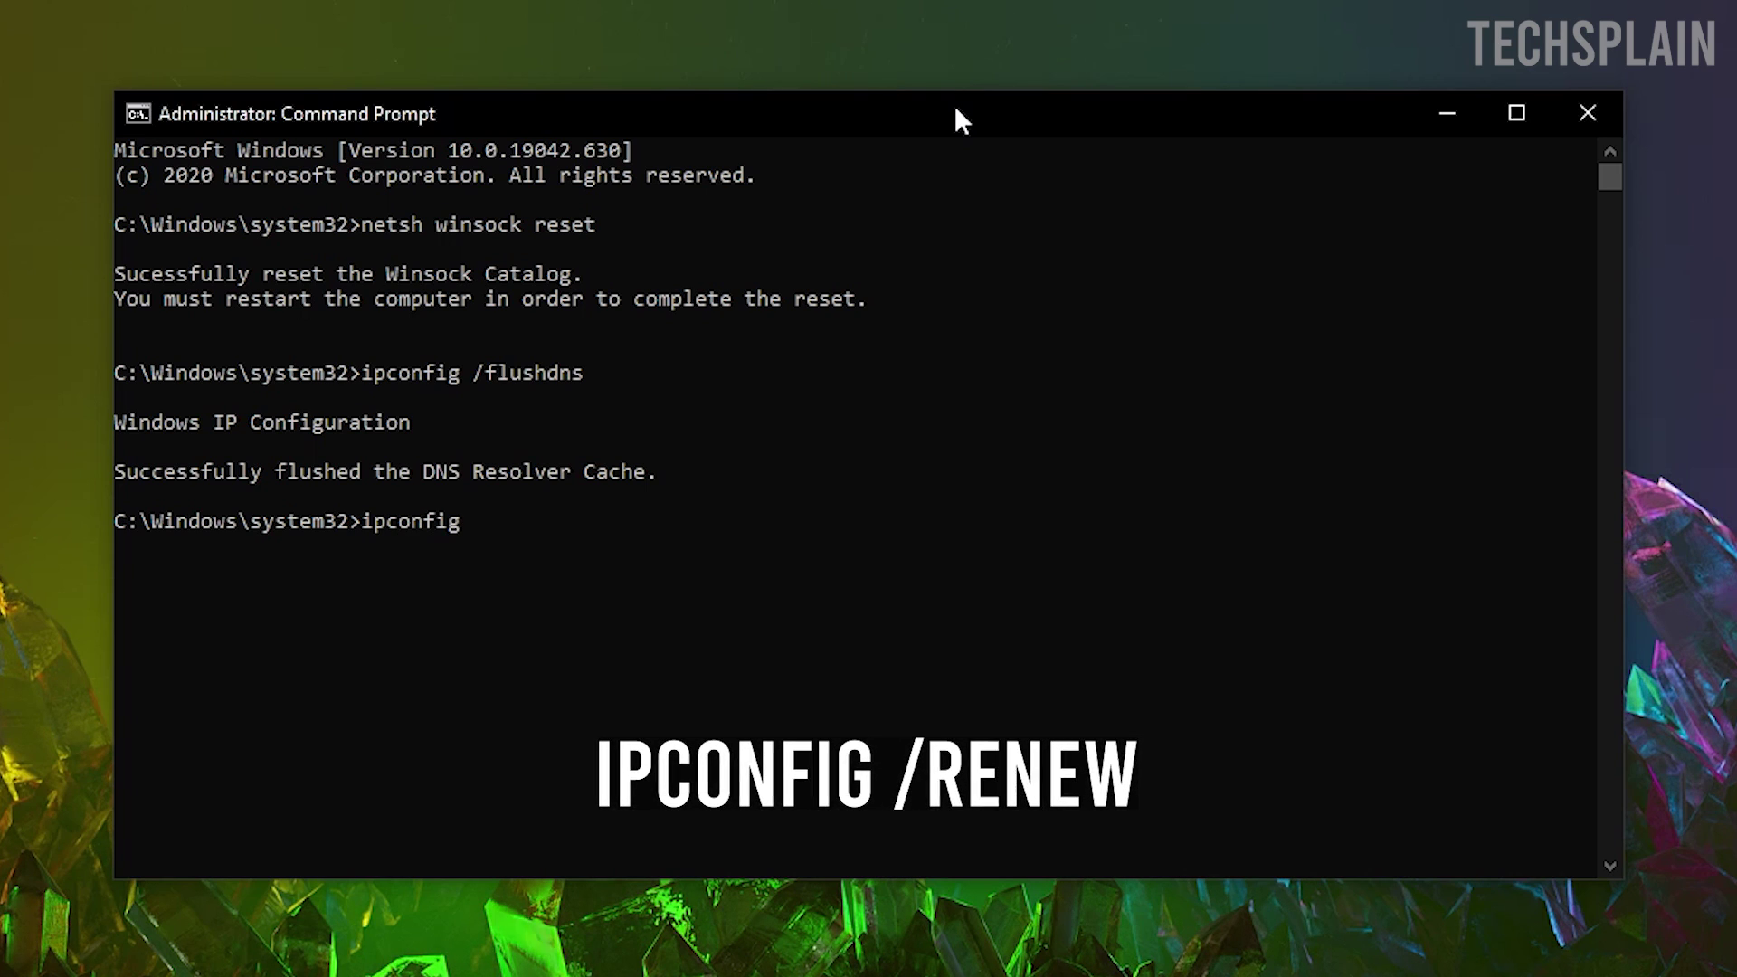
type(" /renew")
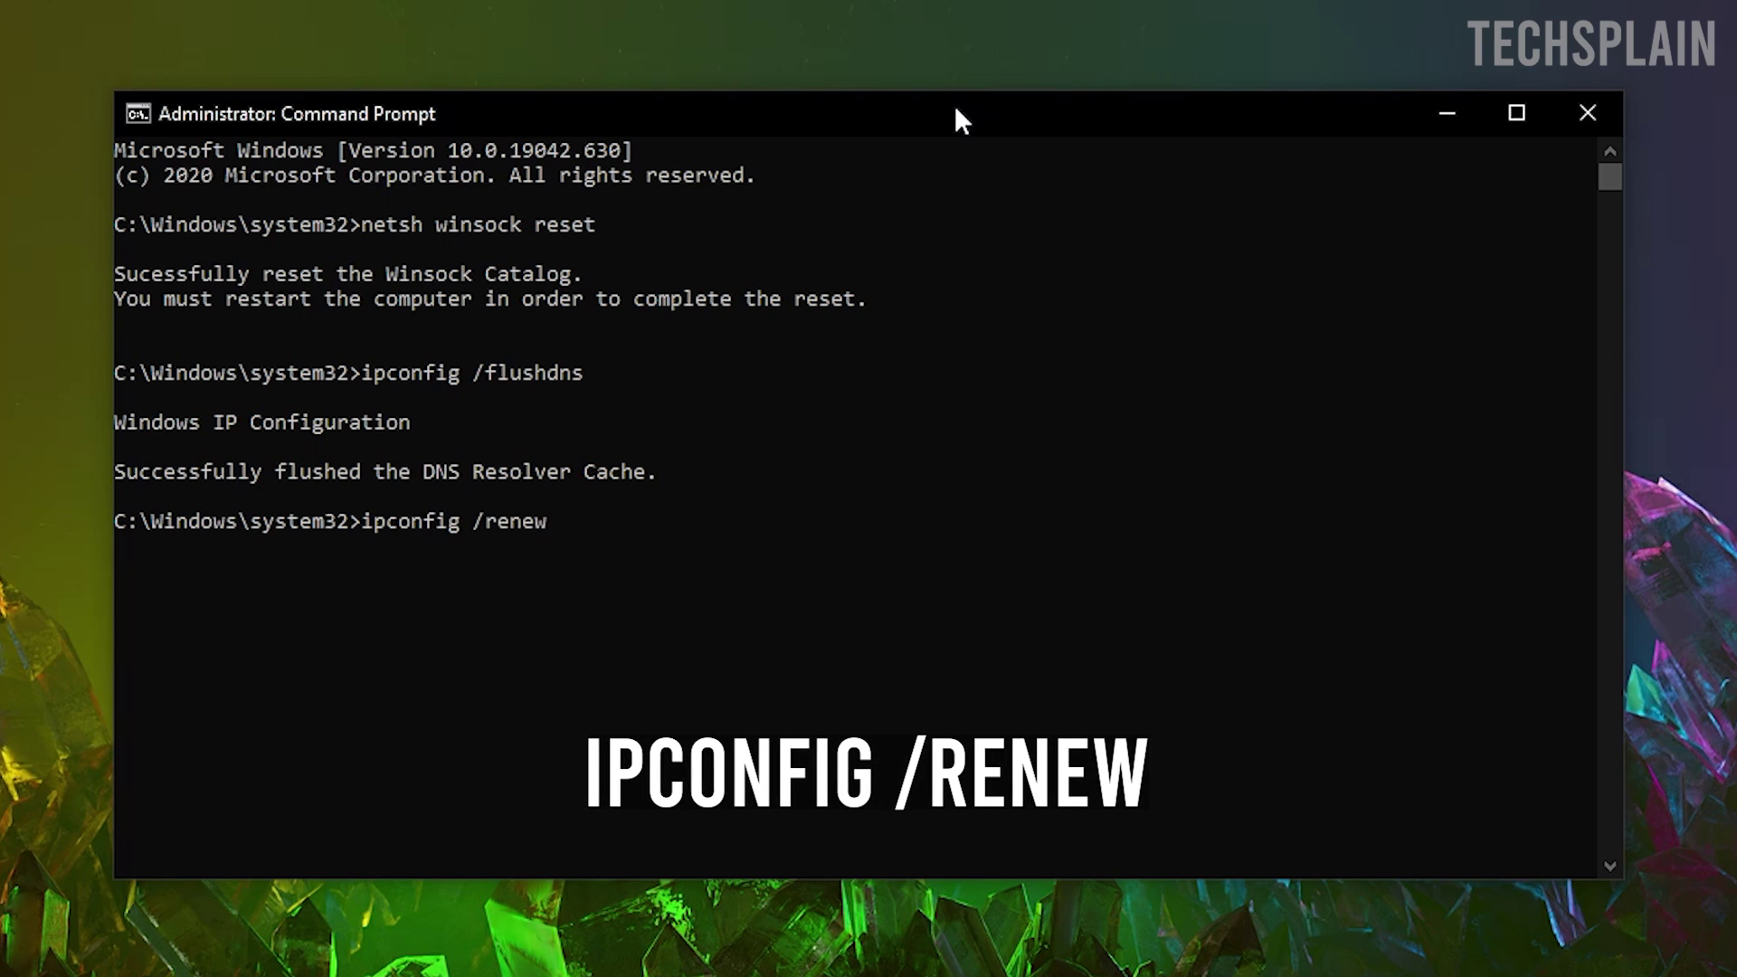
key("Return")
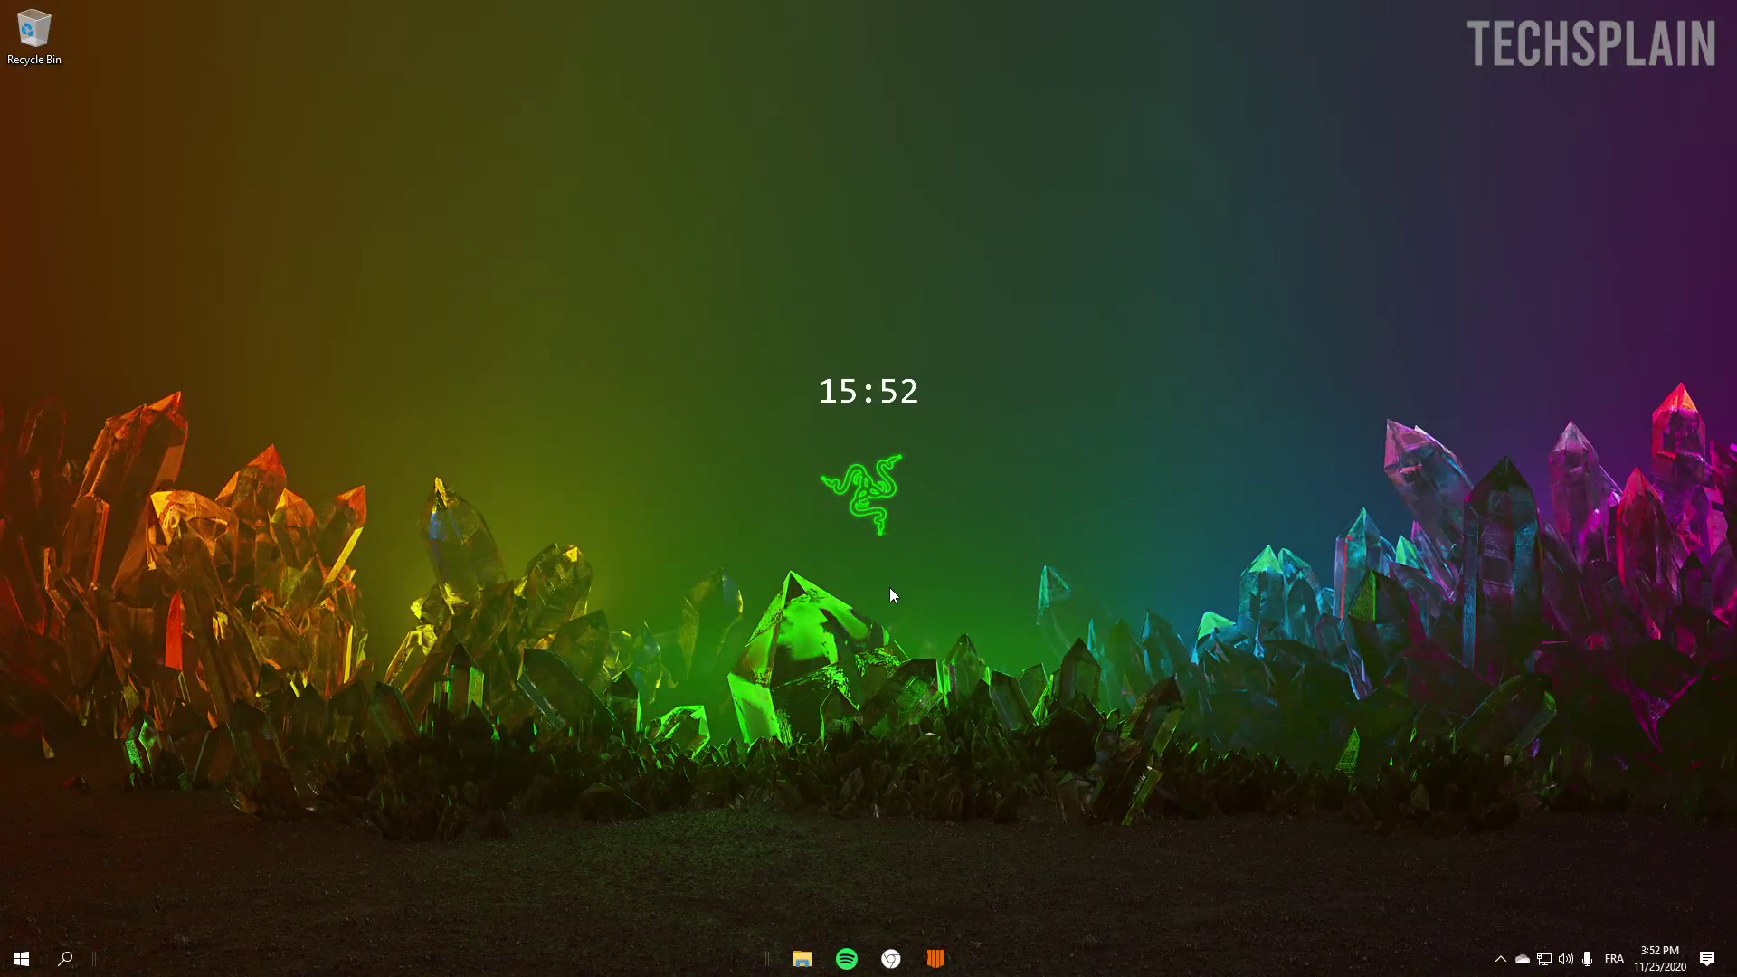
Open an administrator Command Prompt via 'cmd' and run 'netsh int ip reset'.
left_click(69, 961)
type("cmd")
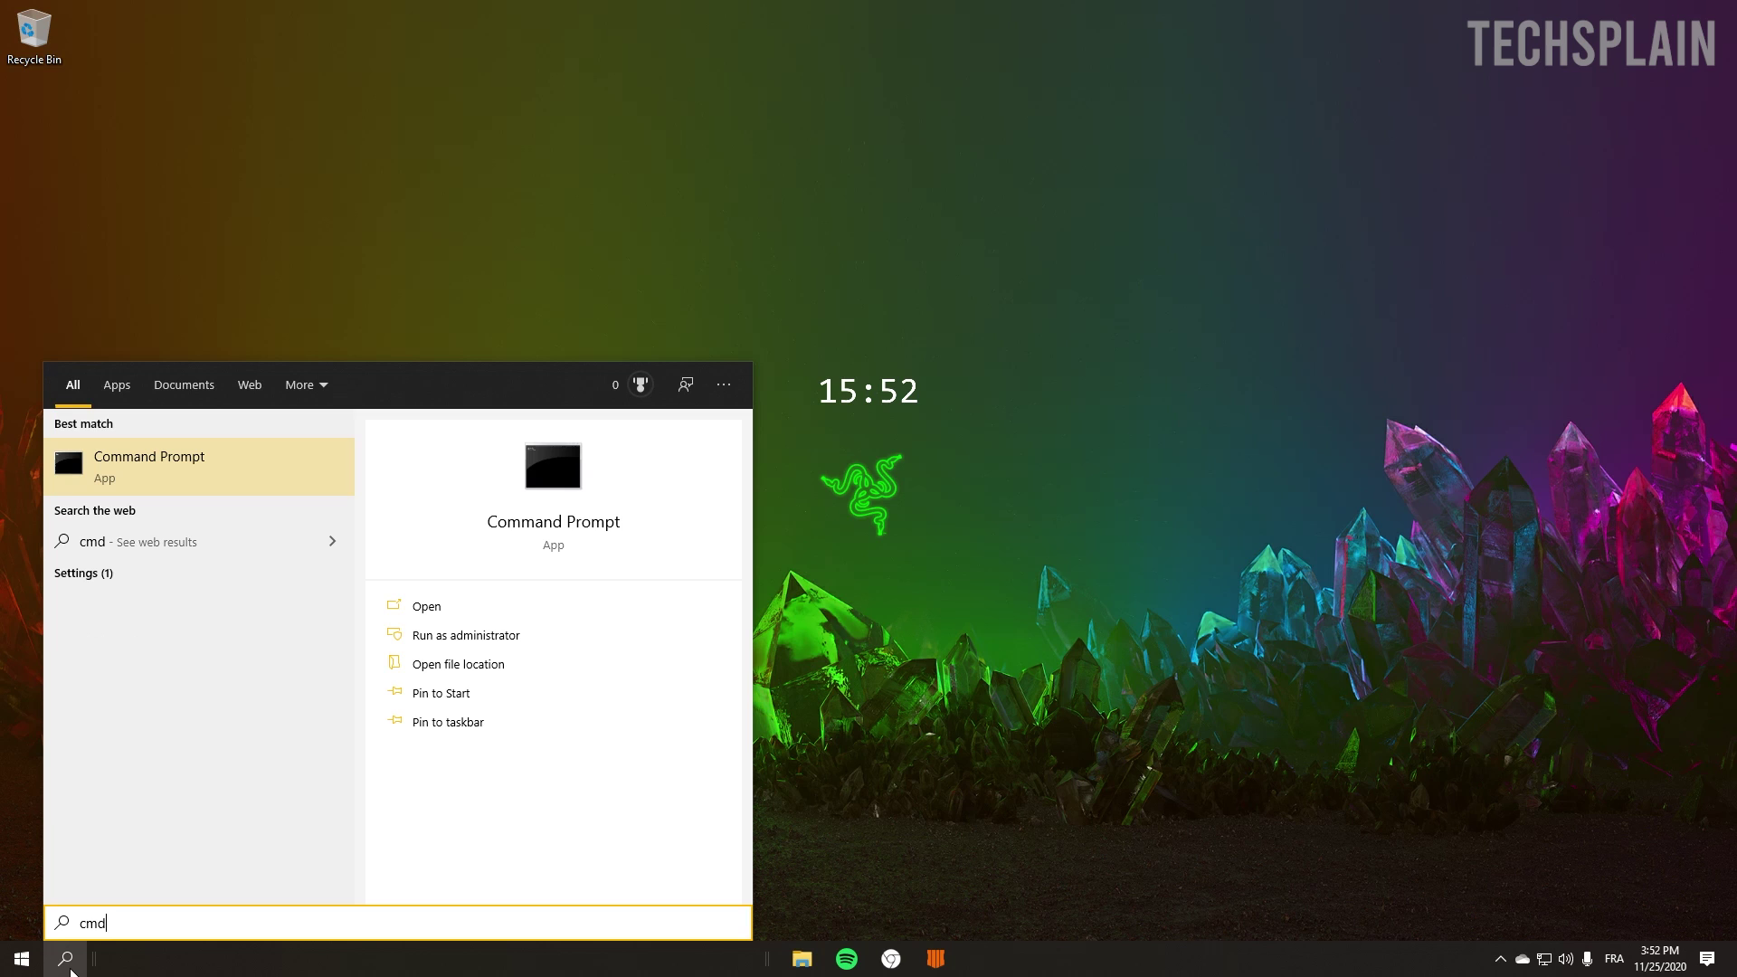
left_click(601, 637)
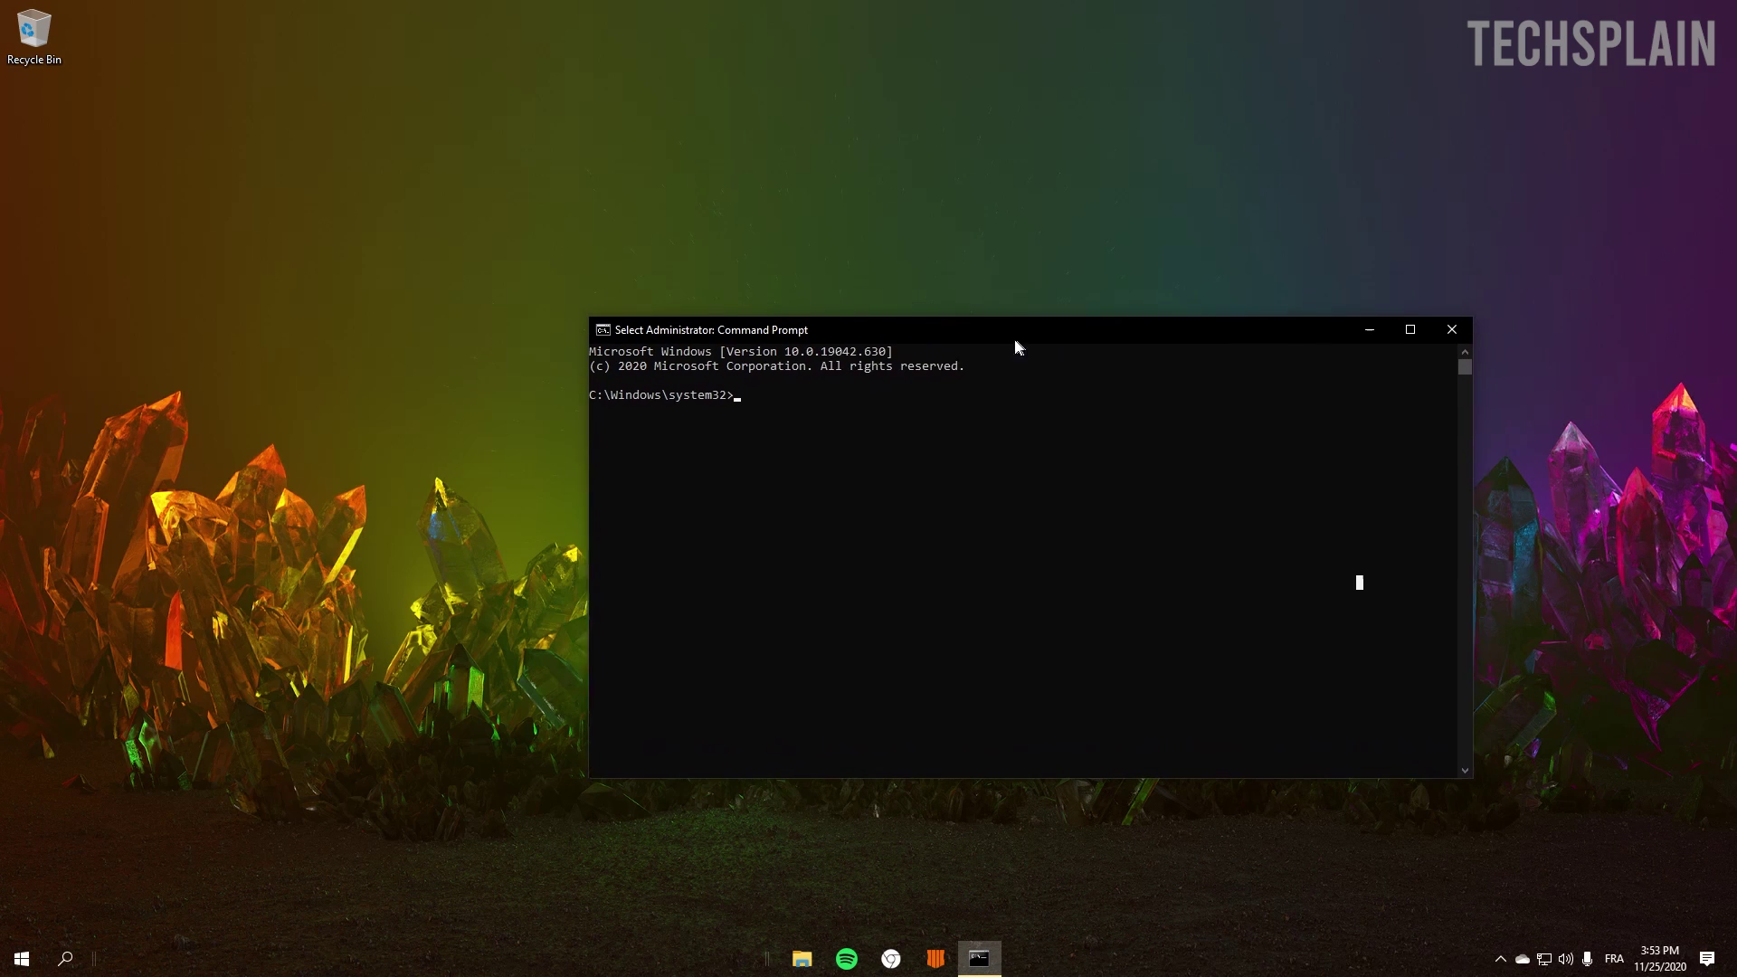
left_click_drag(1015, 345, 941, 311)
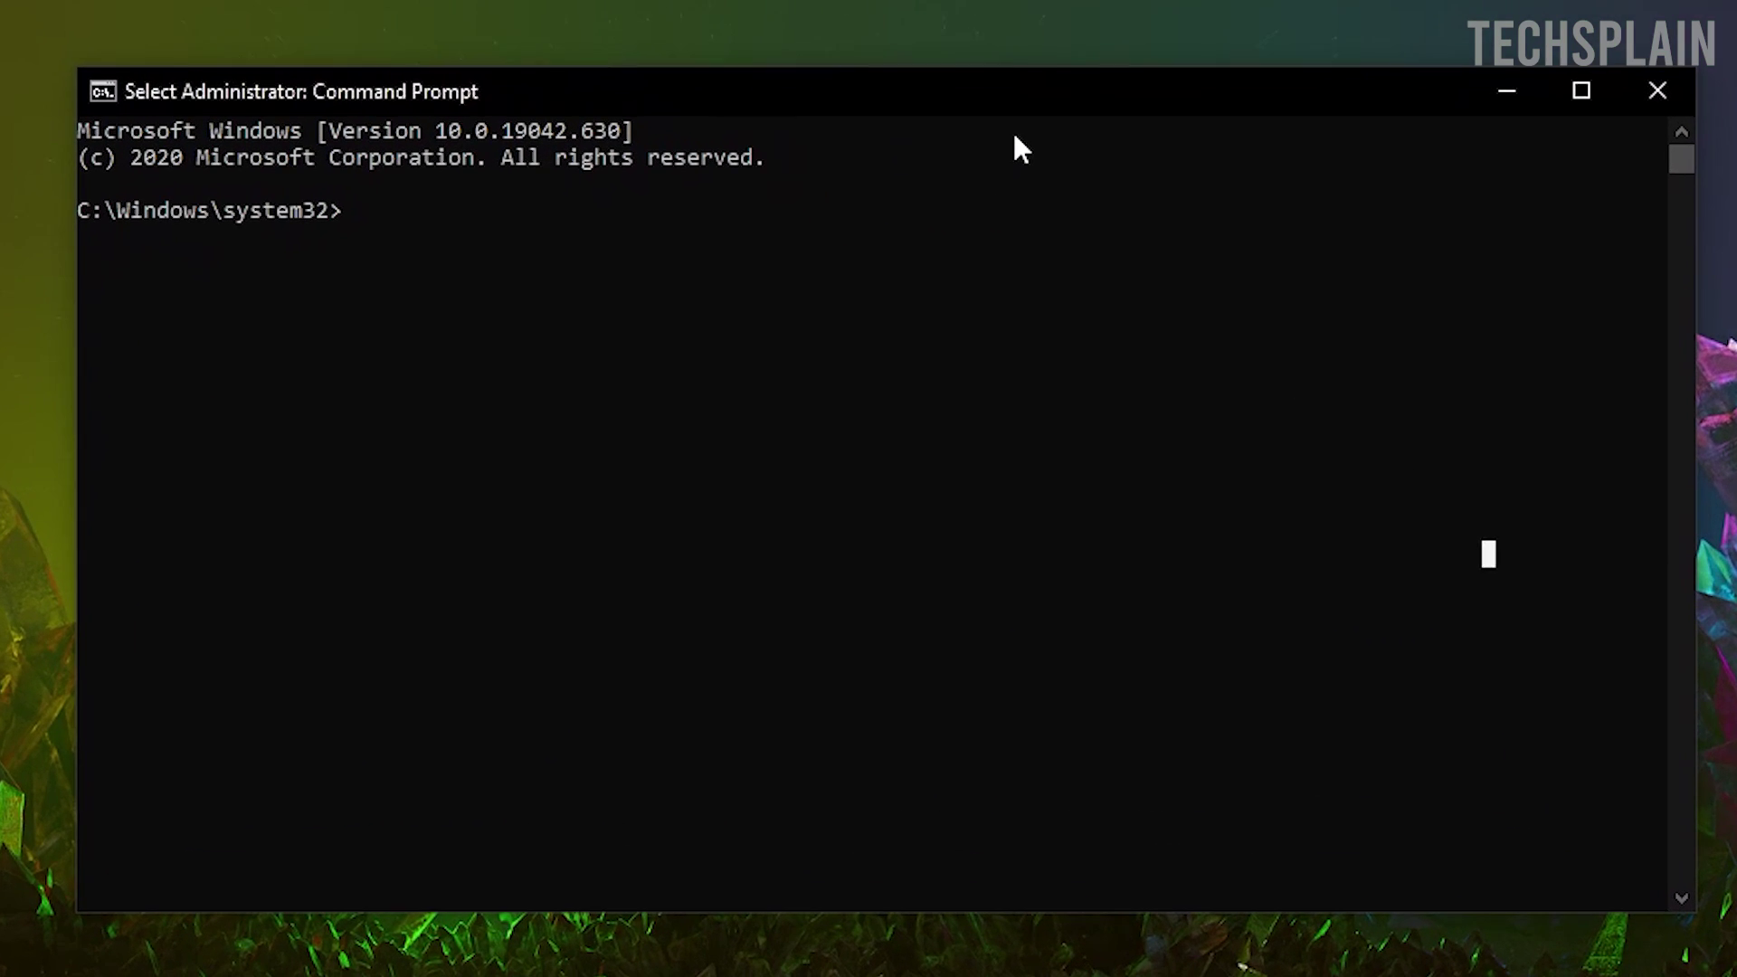
type("netsh int ip reset")
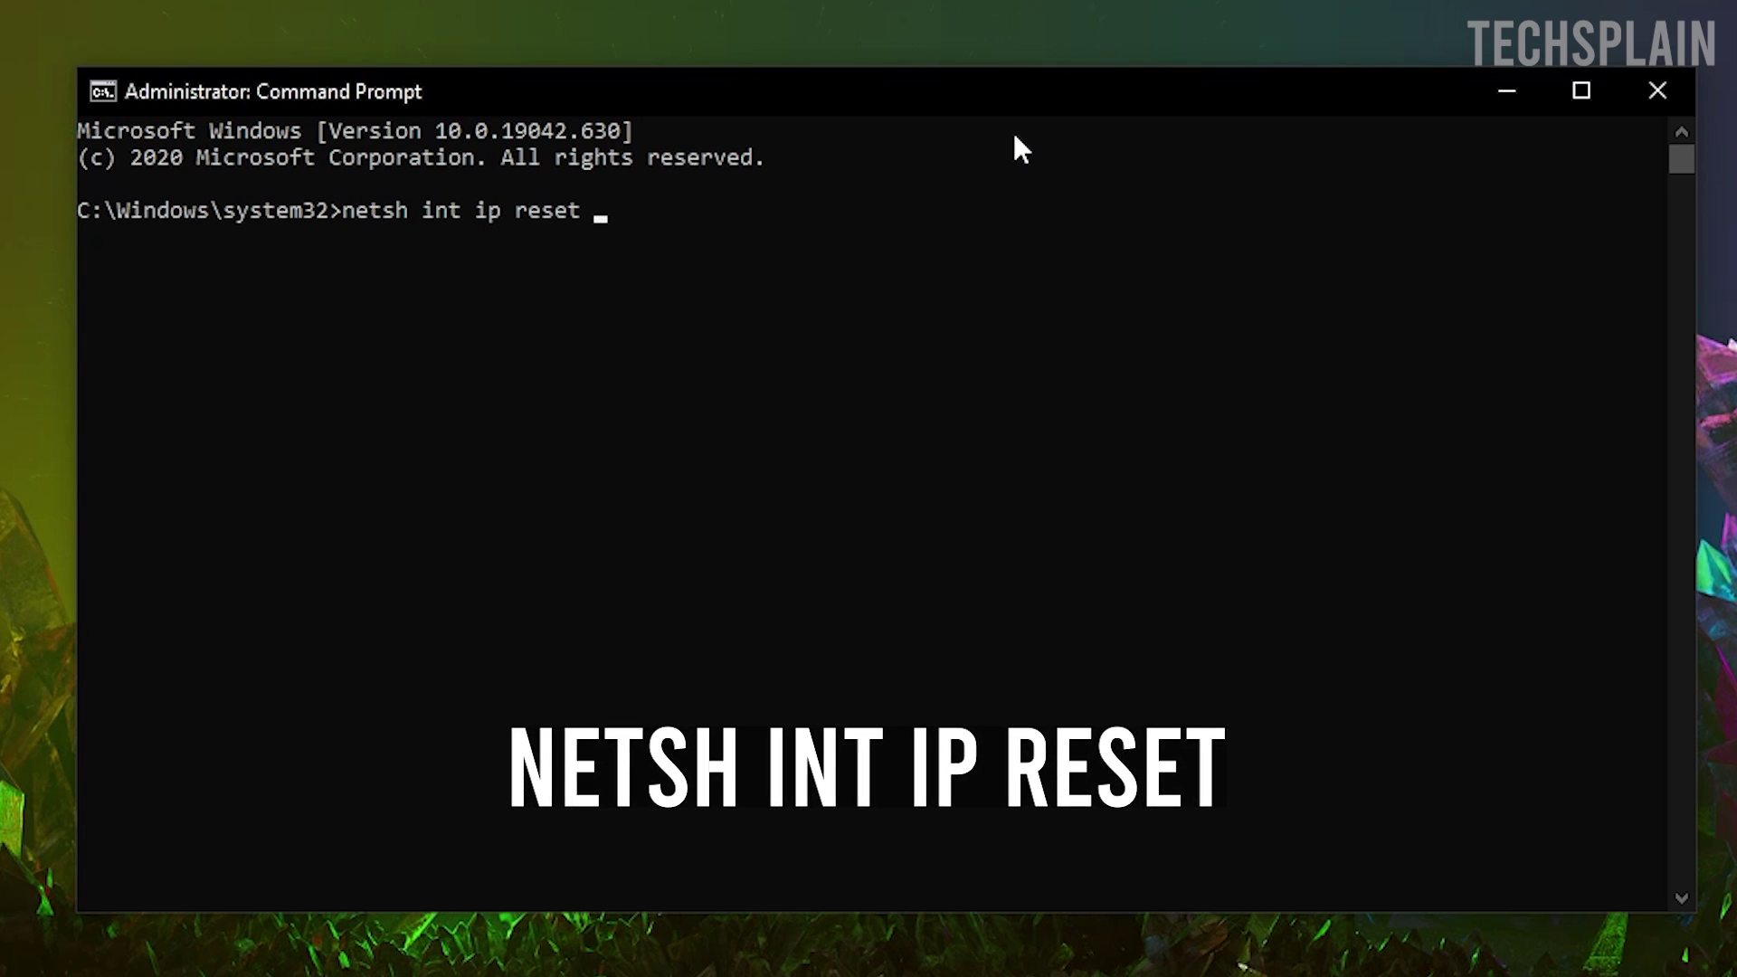
key("Return")
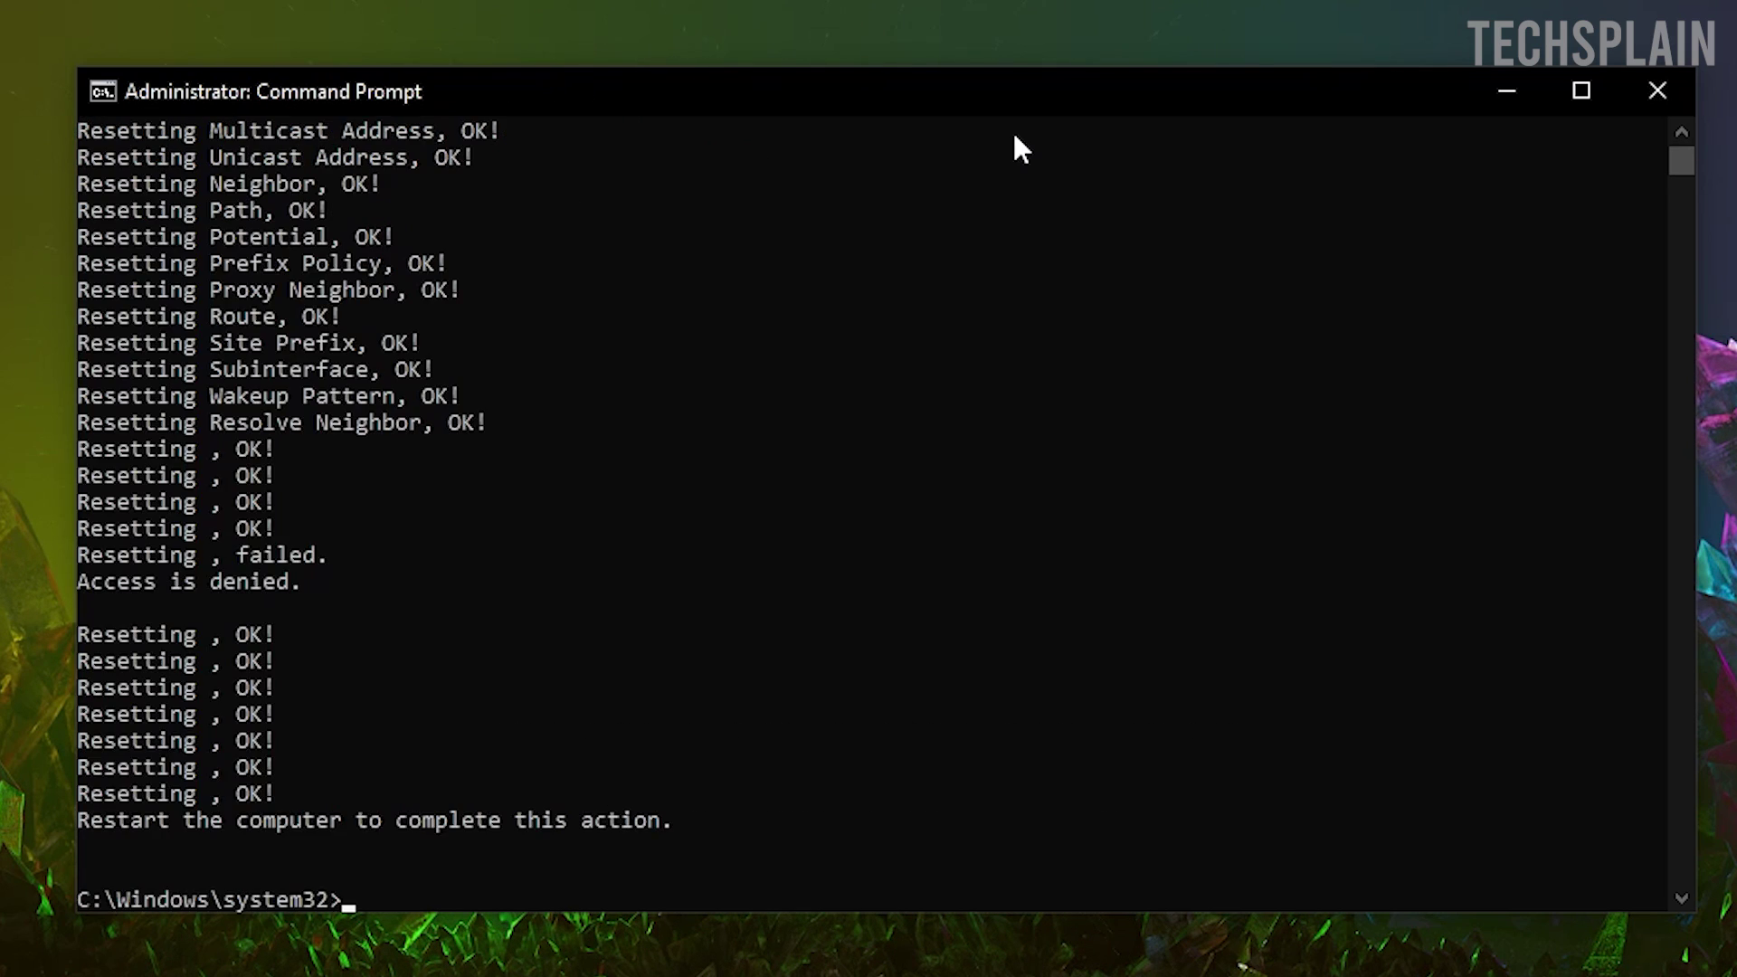
Review the reset output, highlighting the 'Access is denied.' failure.
scroll(518, 398, "up", 3)
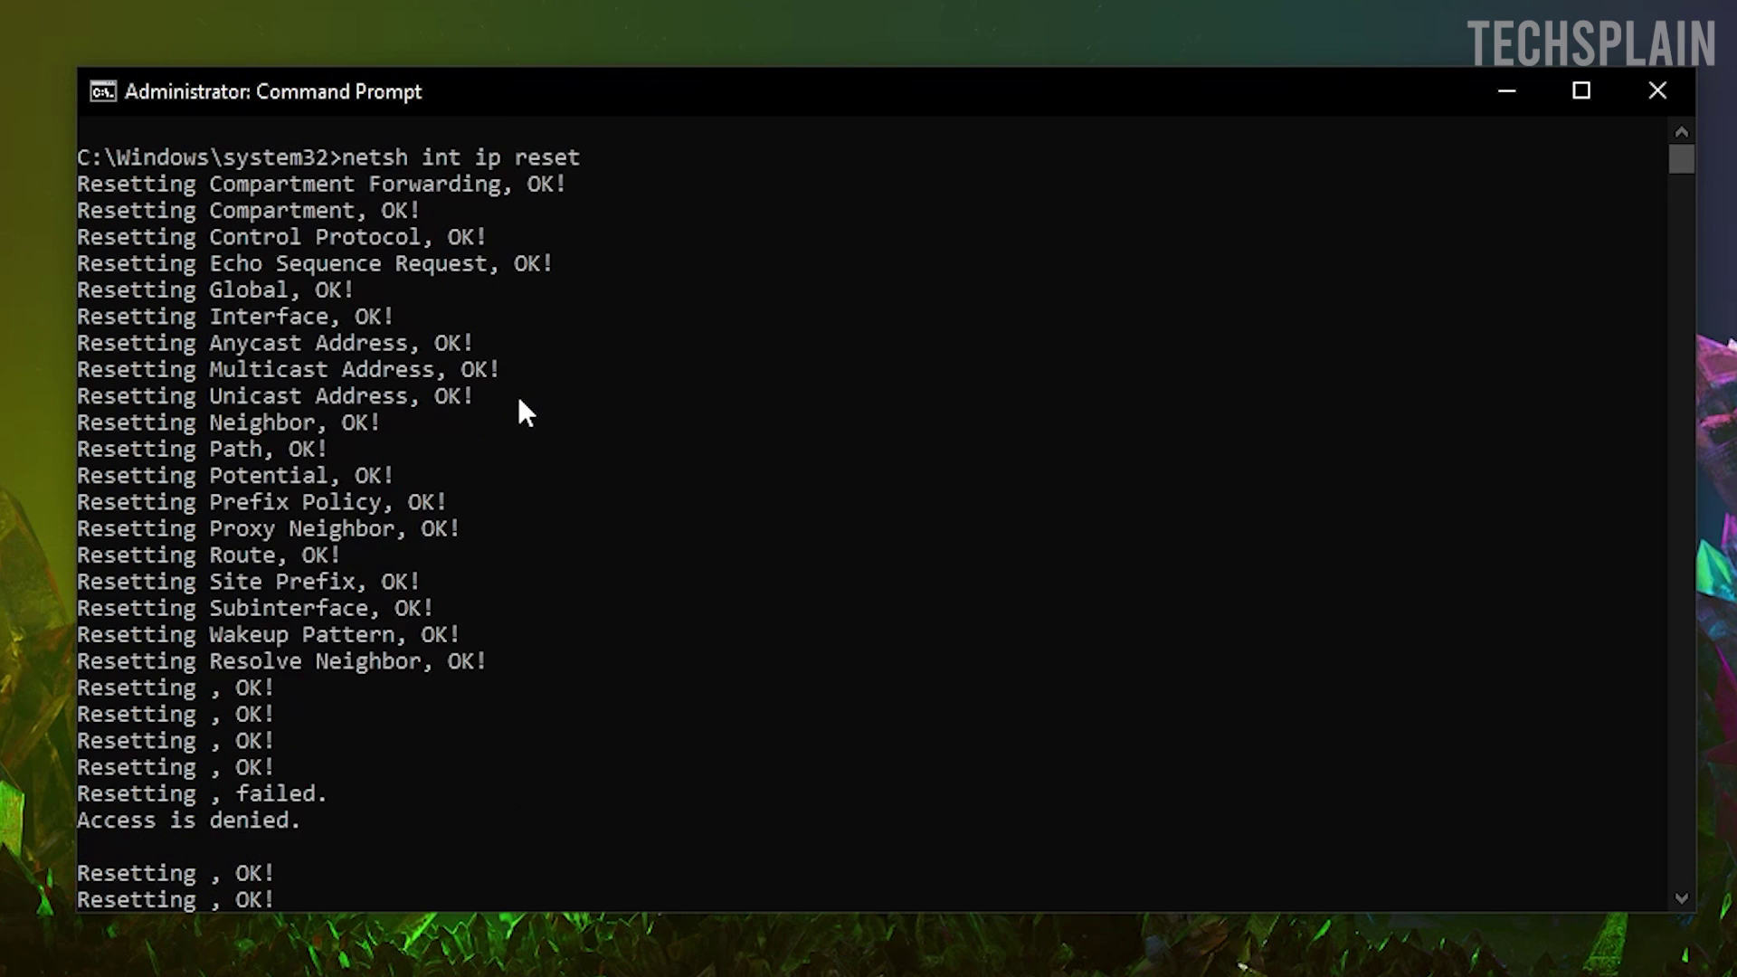
scroll(602, 493, "down", 7)
scroll(170, 360, "up", 1)
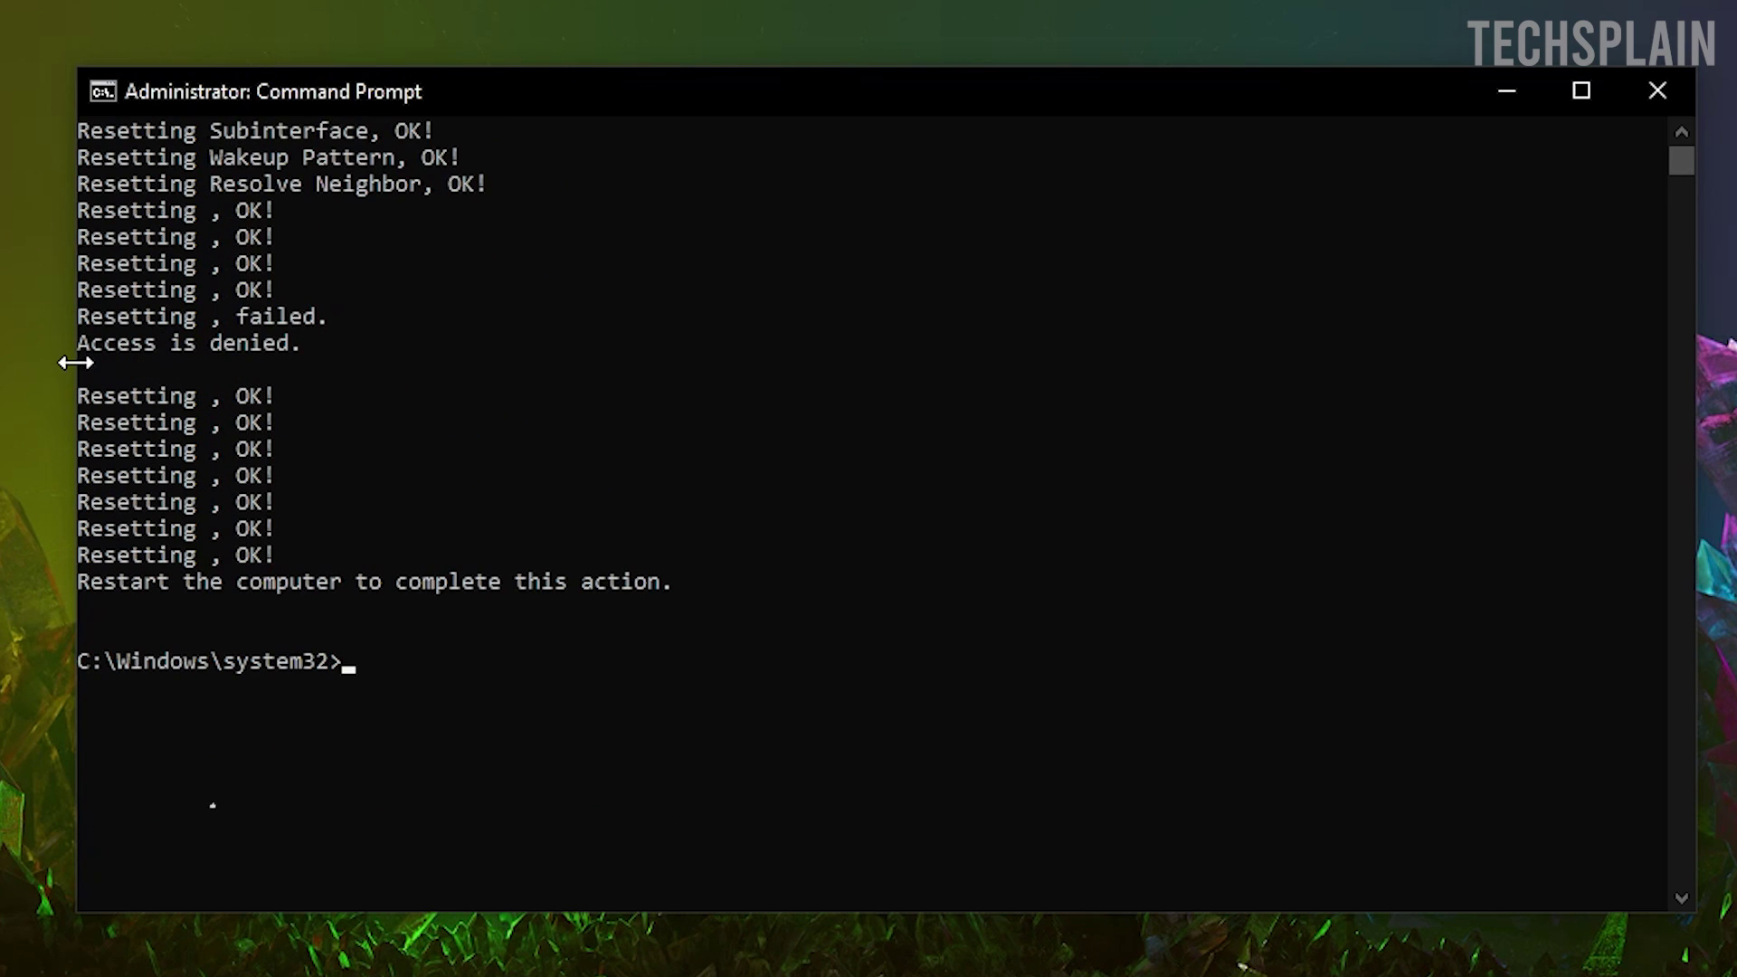
left_click_drag(83, 346, 303, 344)
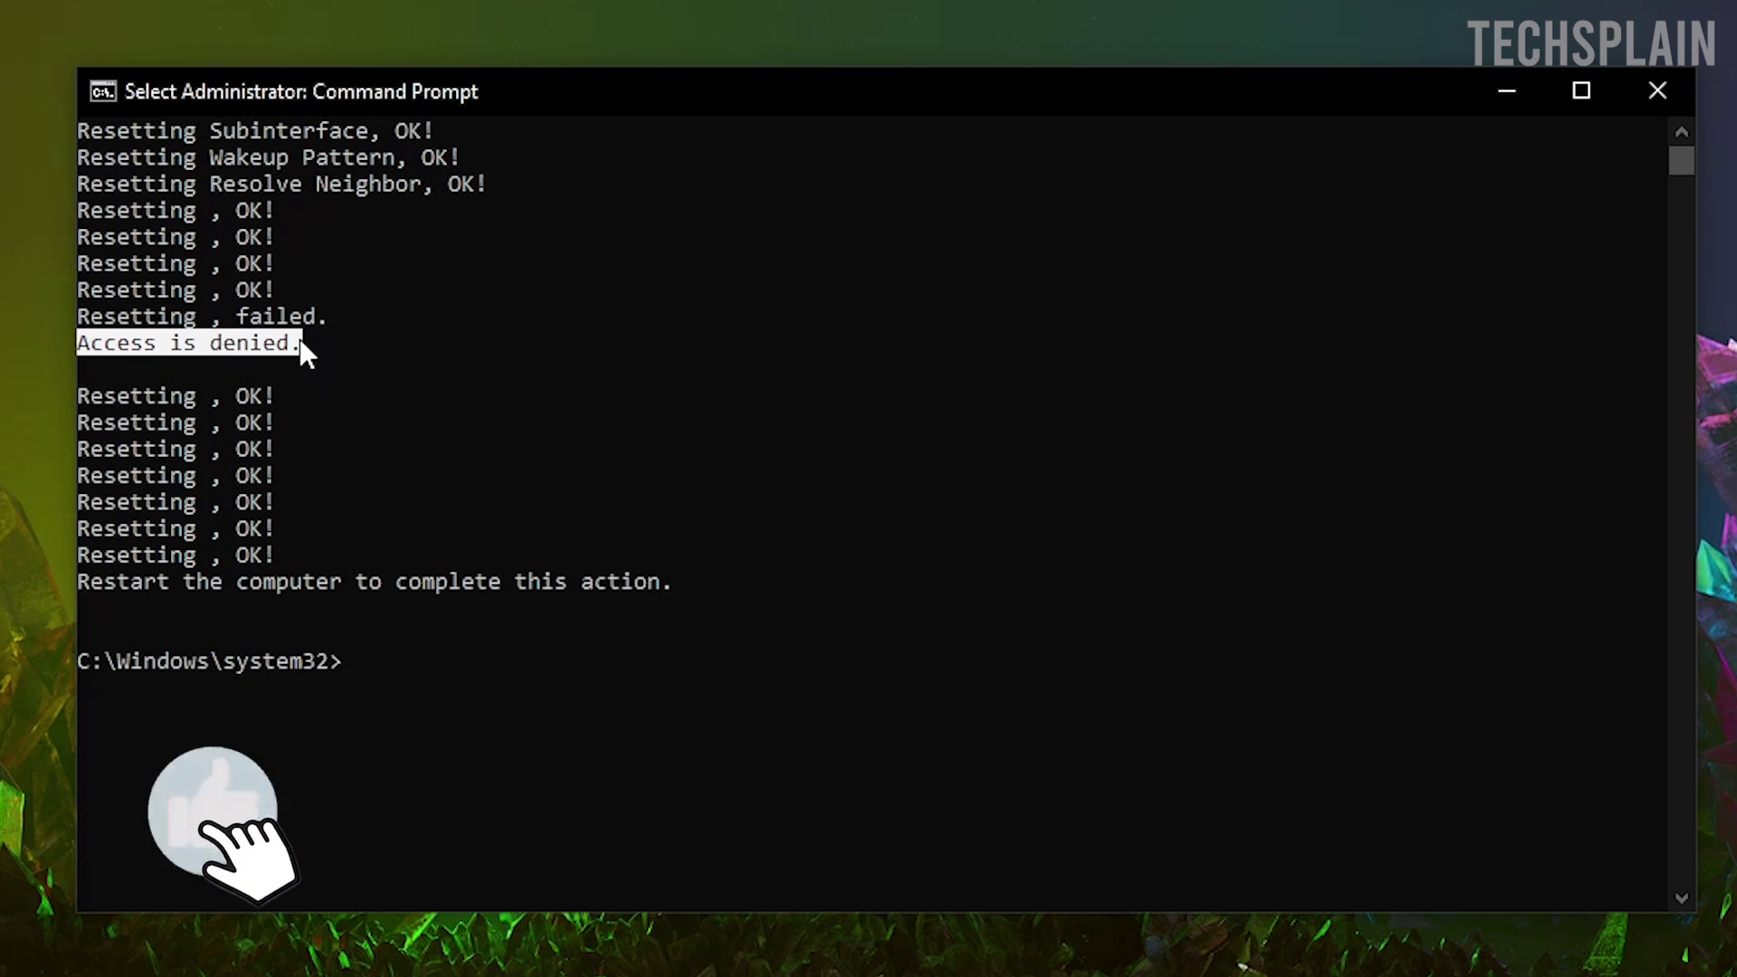
left_click(189, 344)
scroll(171, 448, "up", 7)
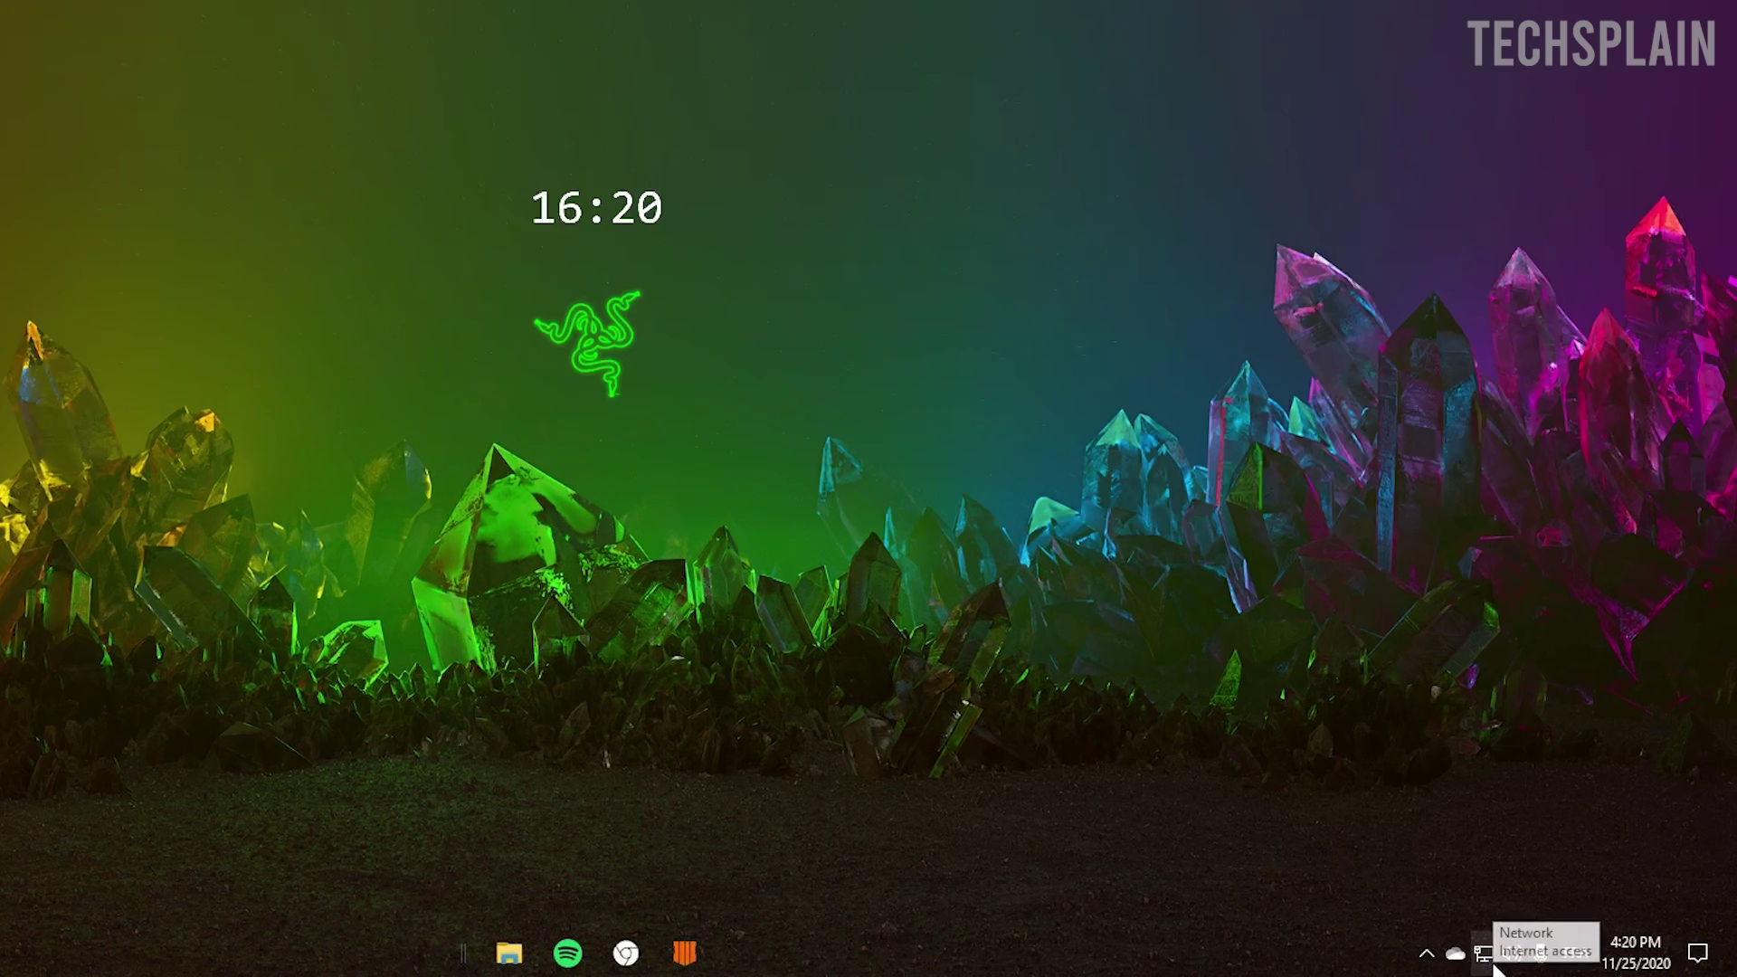
From the tray network icon, go to Network & Internet settings, Ethernet, then Change adapter options.
right_click(1549, 966)
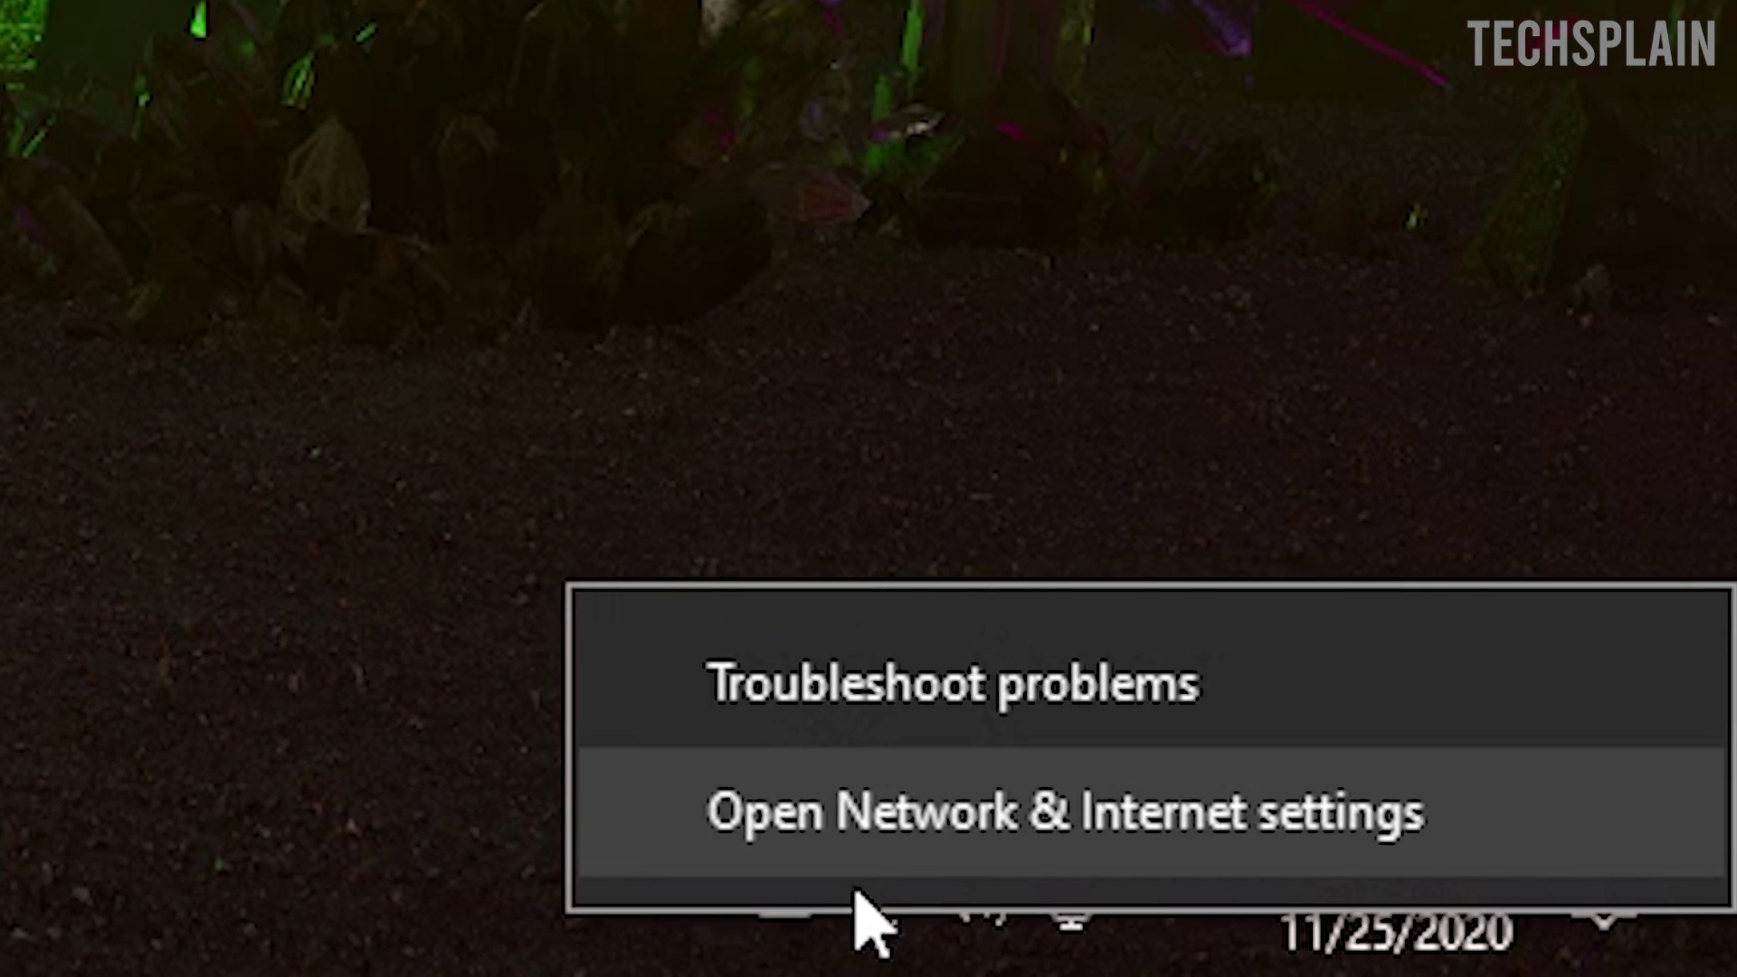
left_click(930, 819)
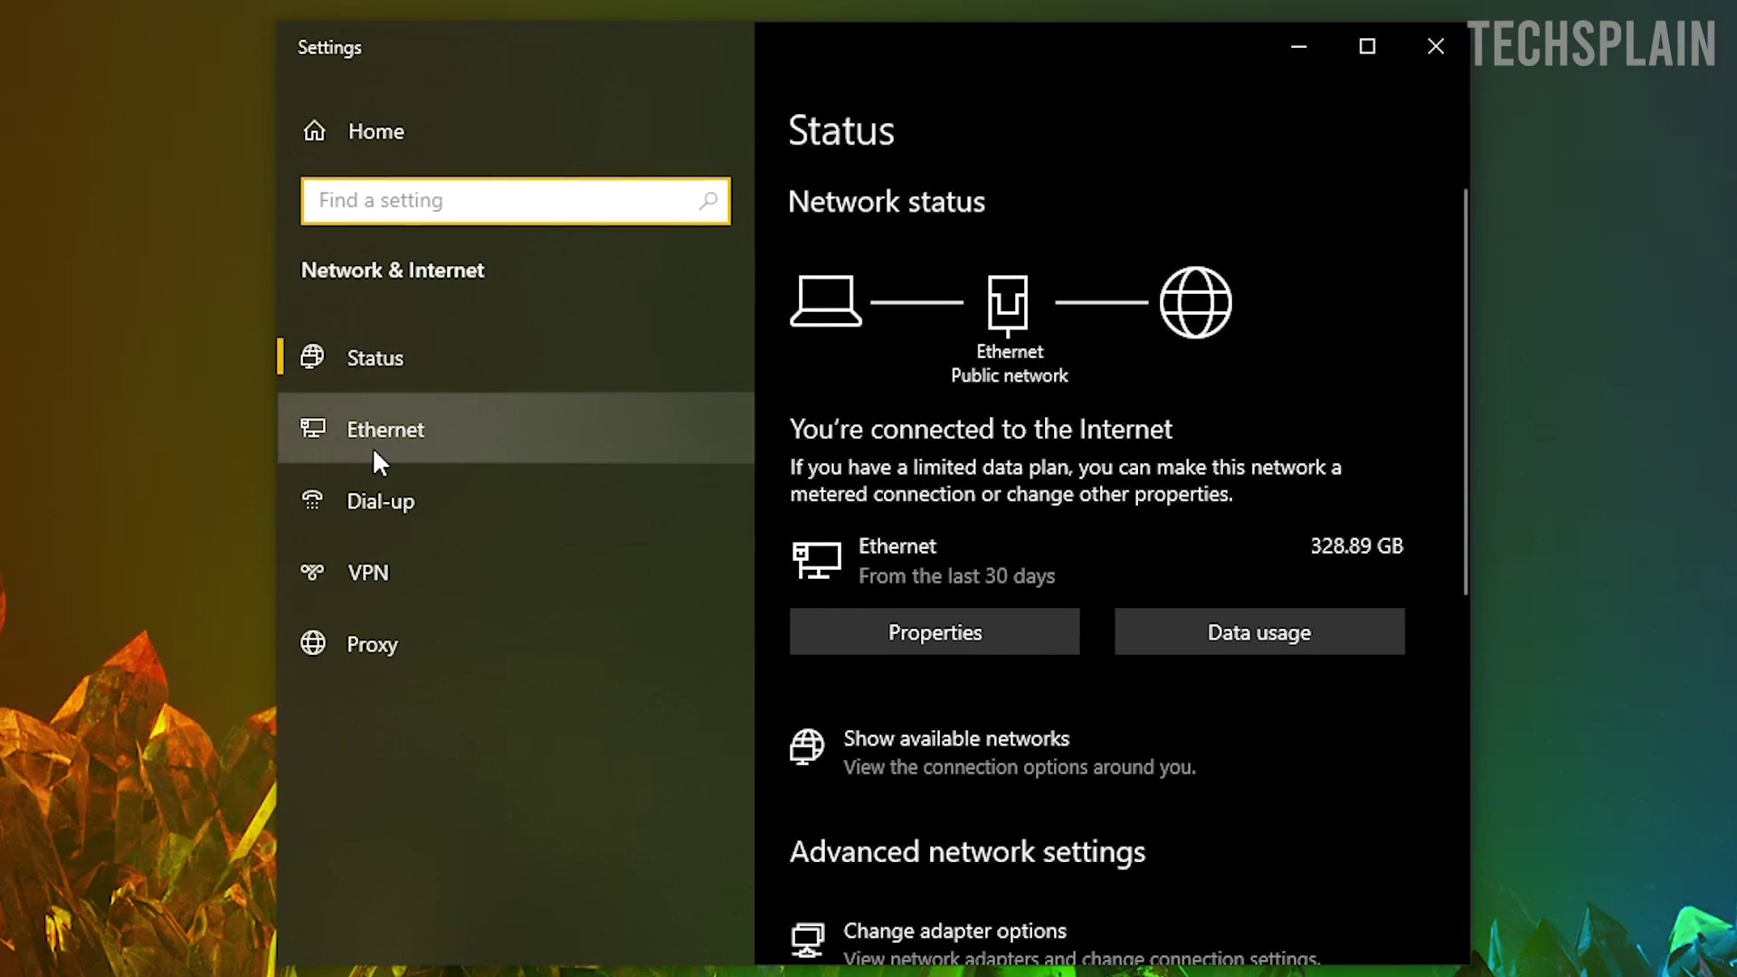
left_click(339, 436)
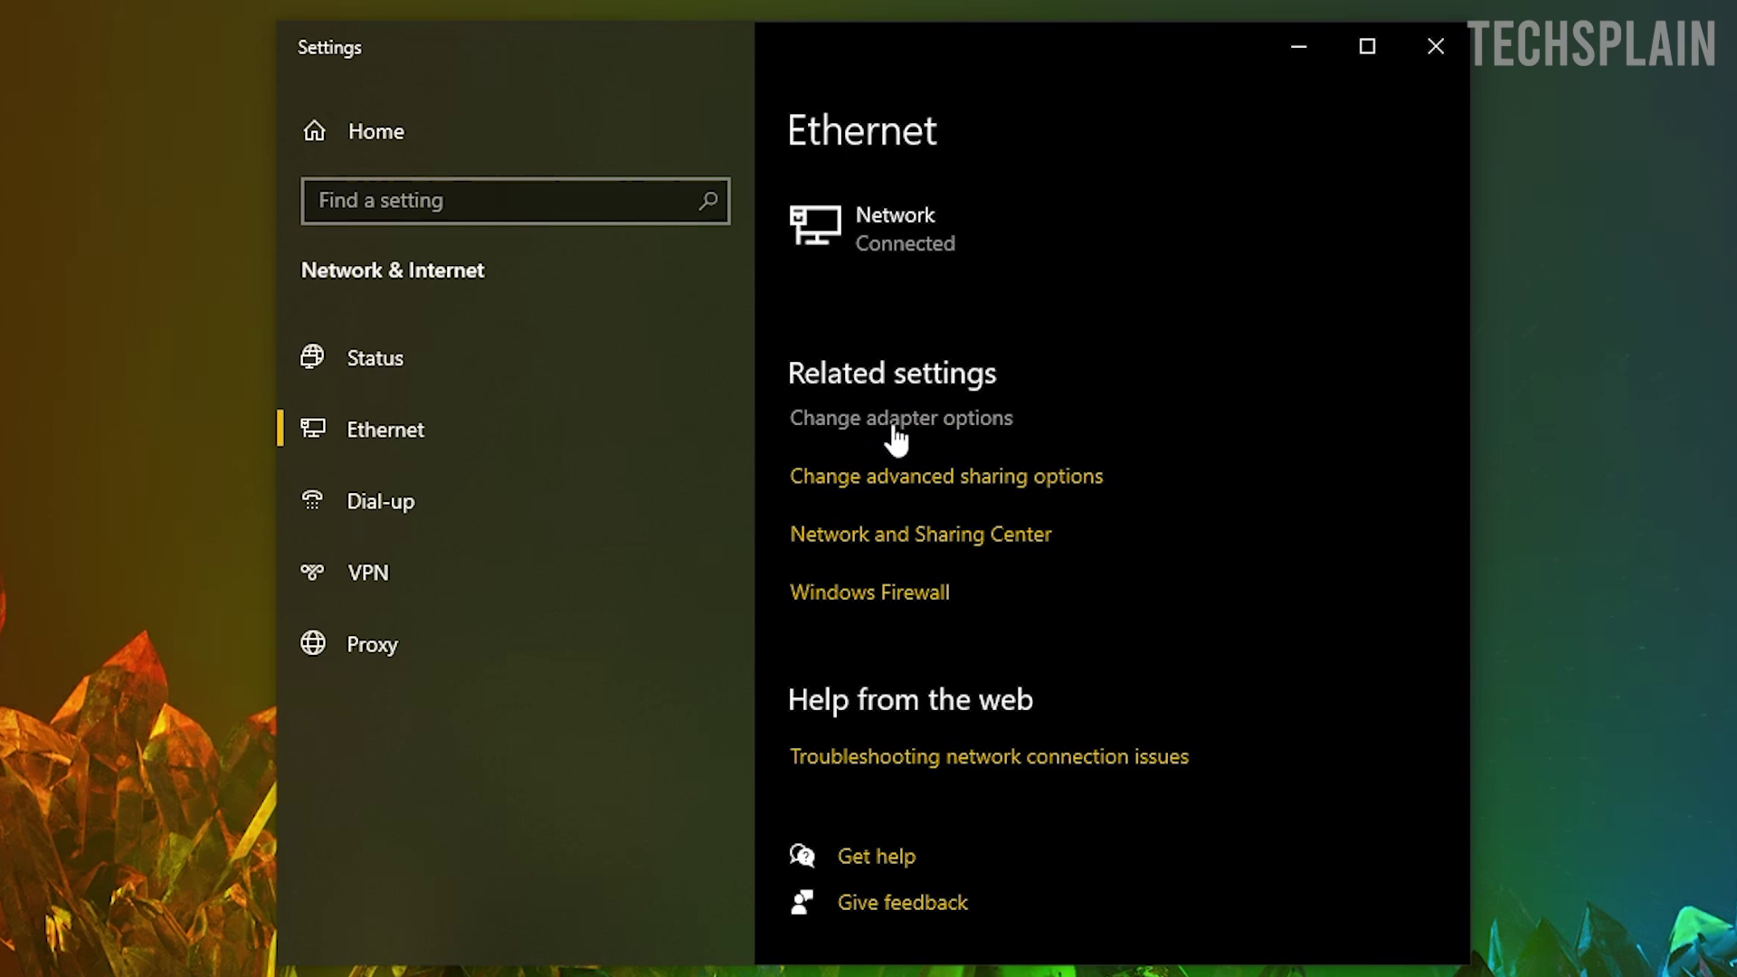
left_click(936, 429)
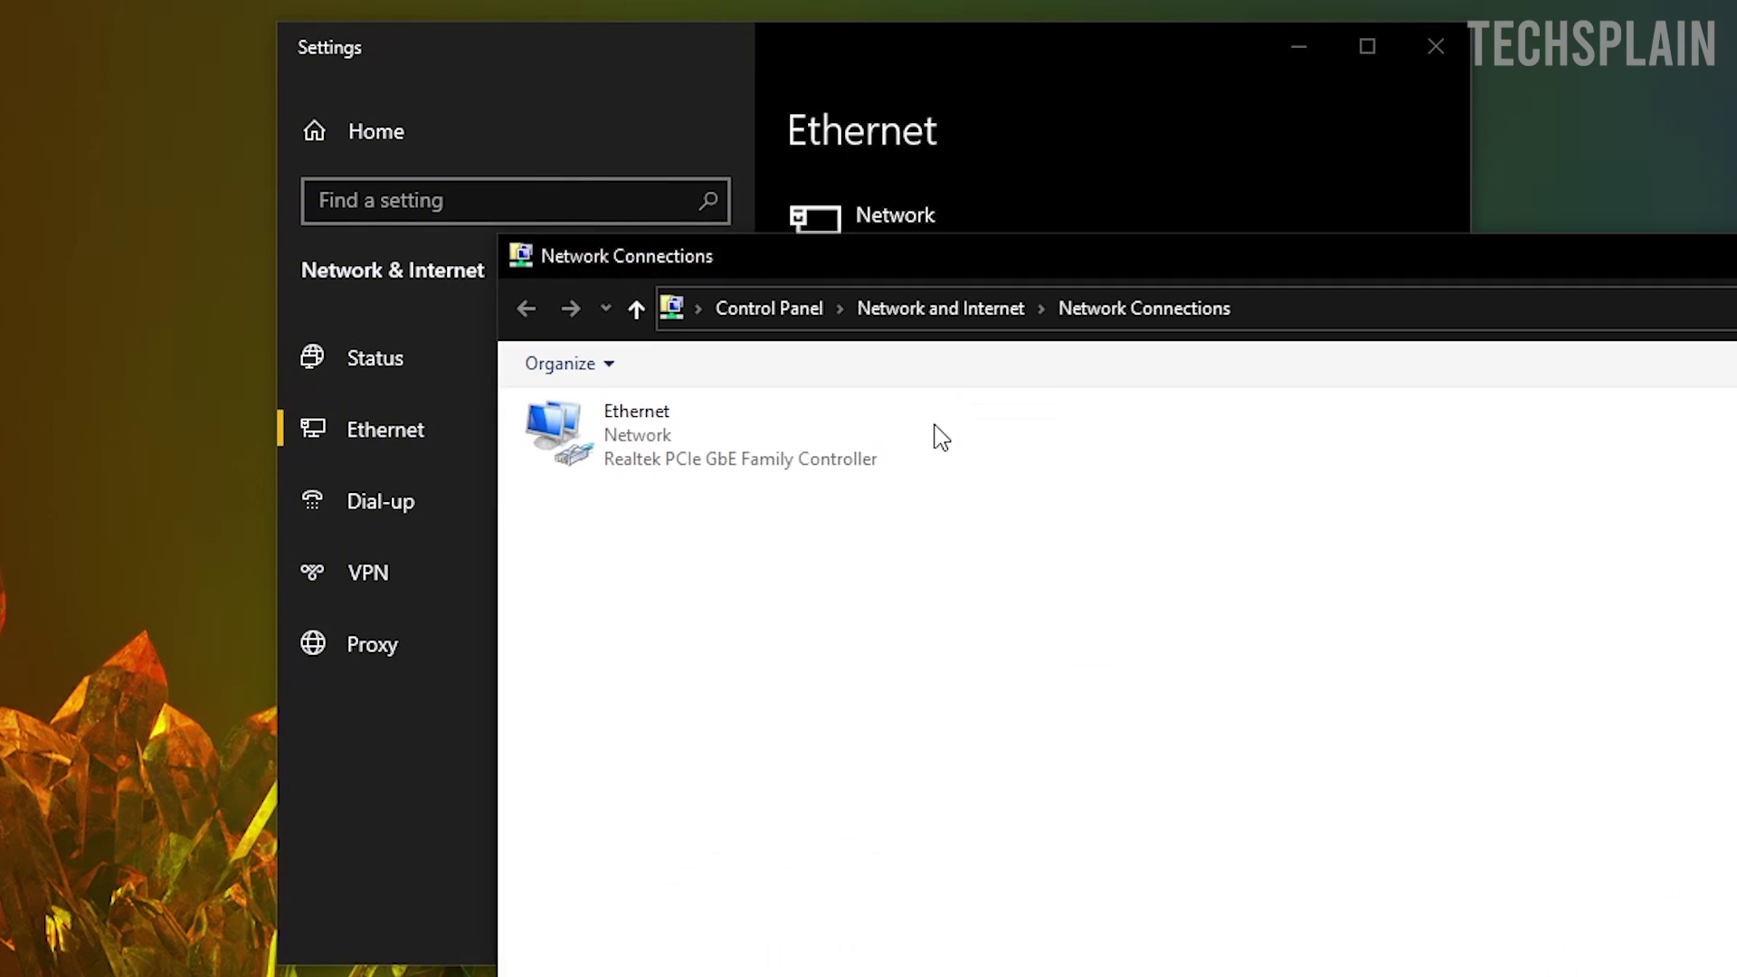
Open the Ethernet connection's Properties and select Internet Protocol Version 4 (TCP/IPv4).
left_click_drag(1022, 258, 978, 156)
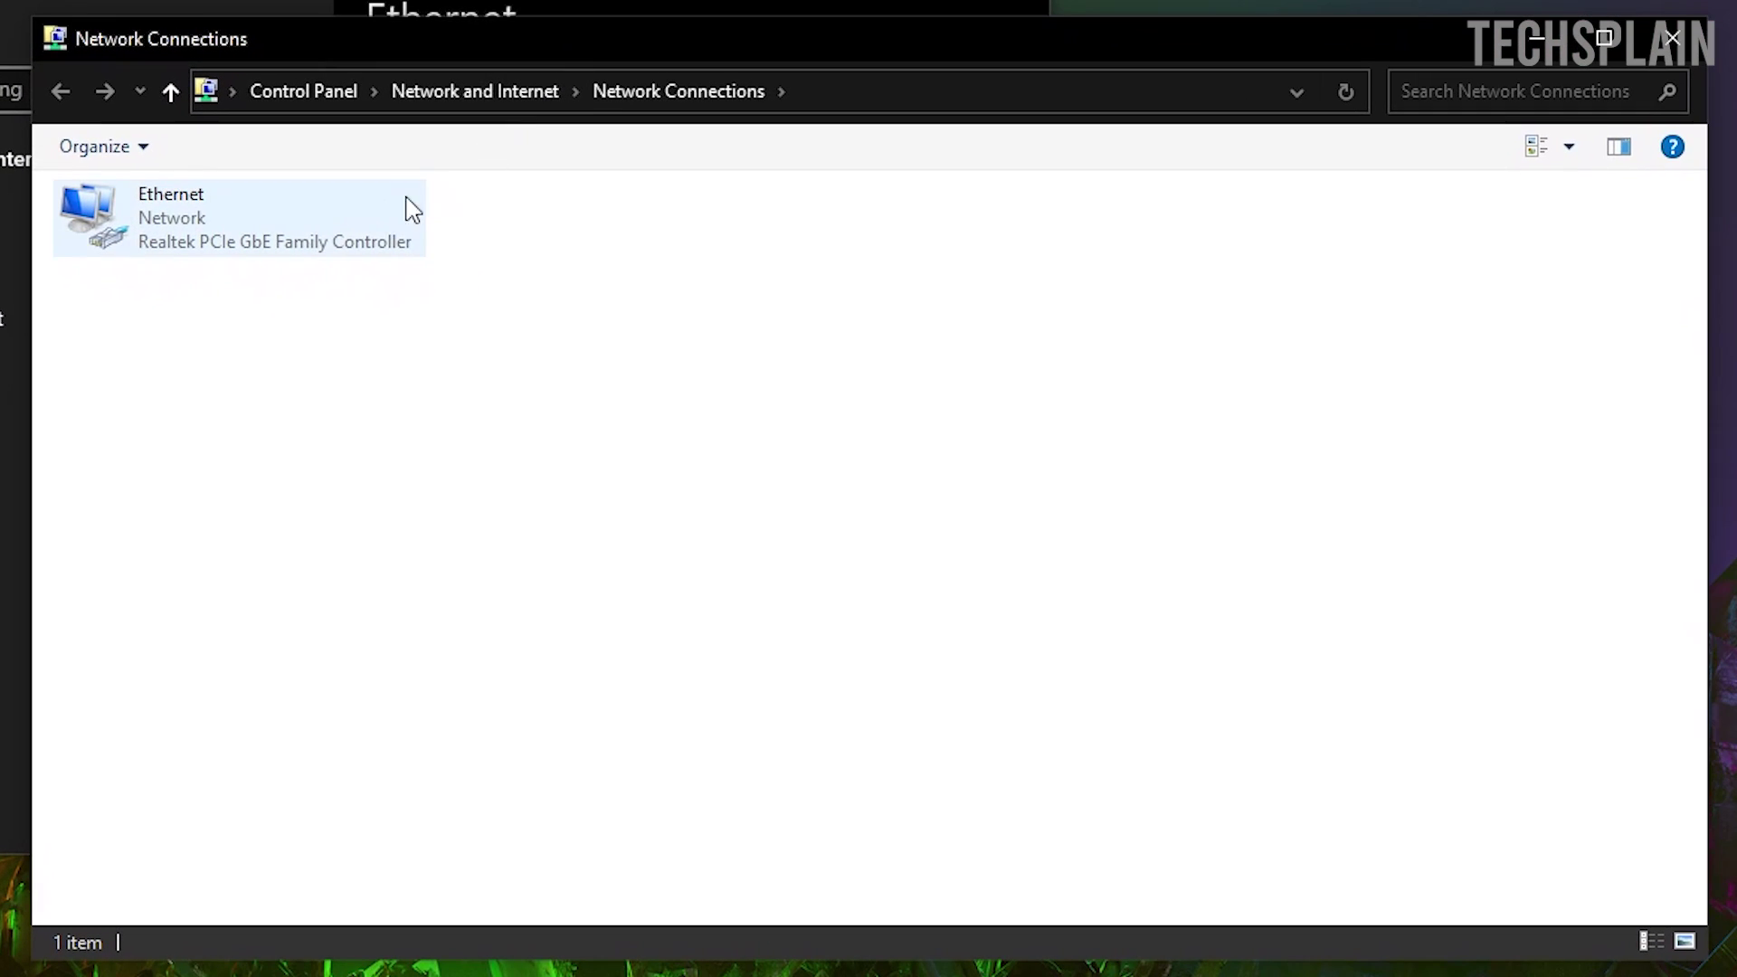
left_click(396, 281)
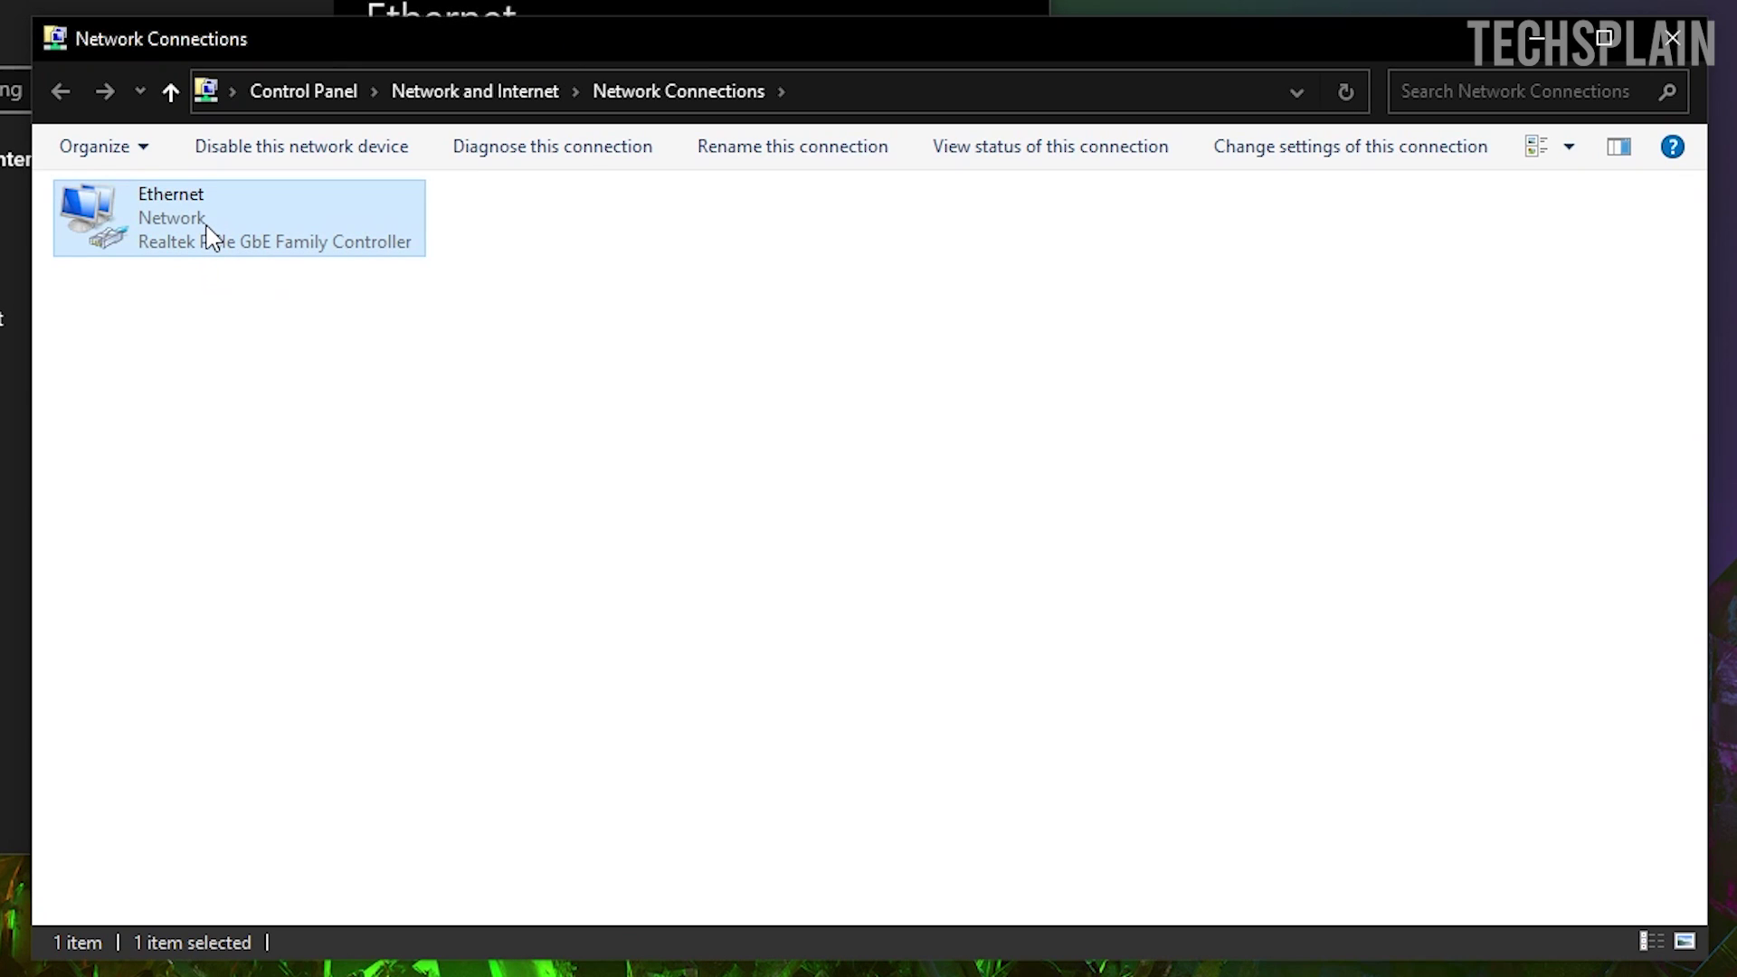
right_click(207, 234)
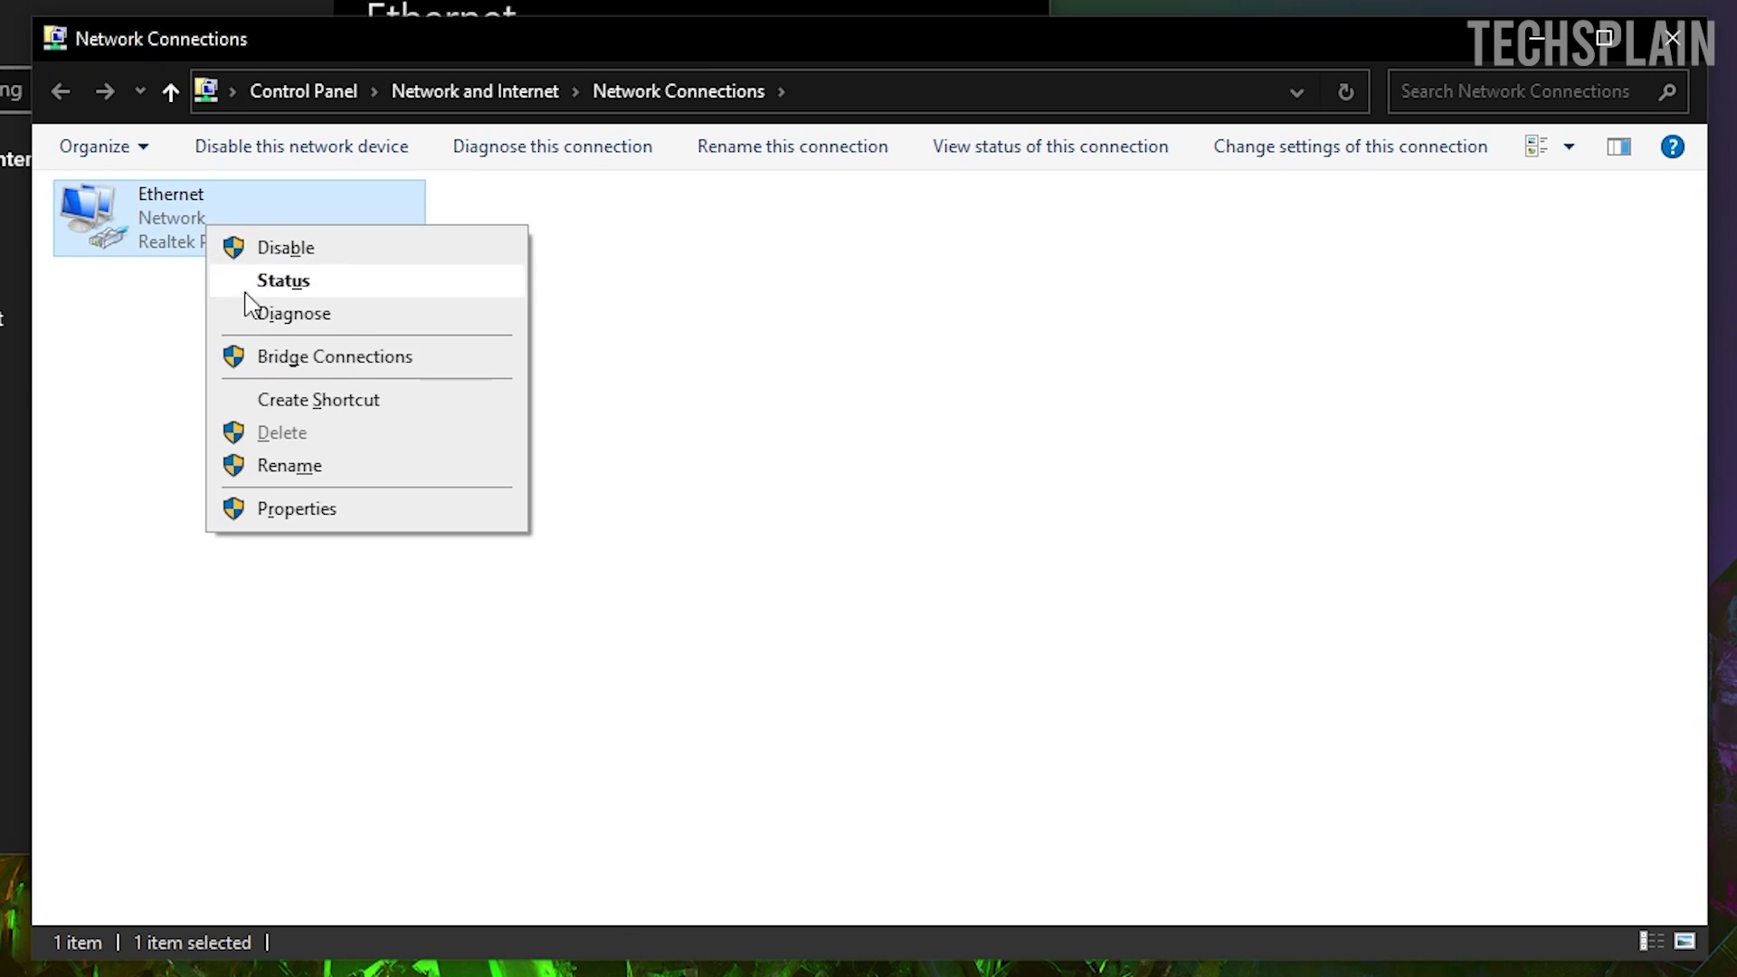
left_click(298, 511)
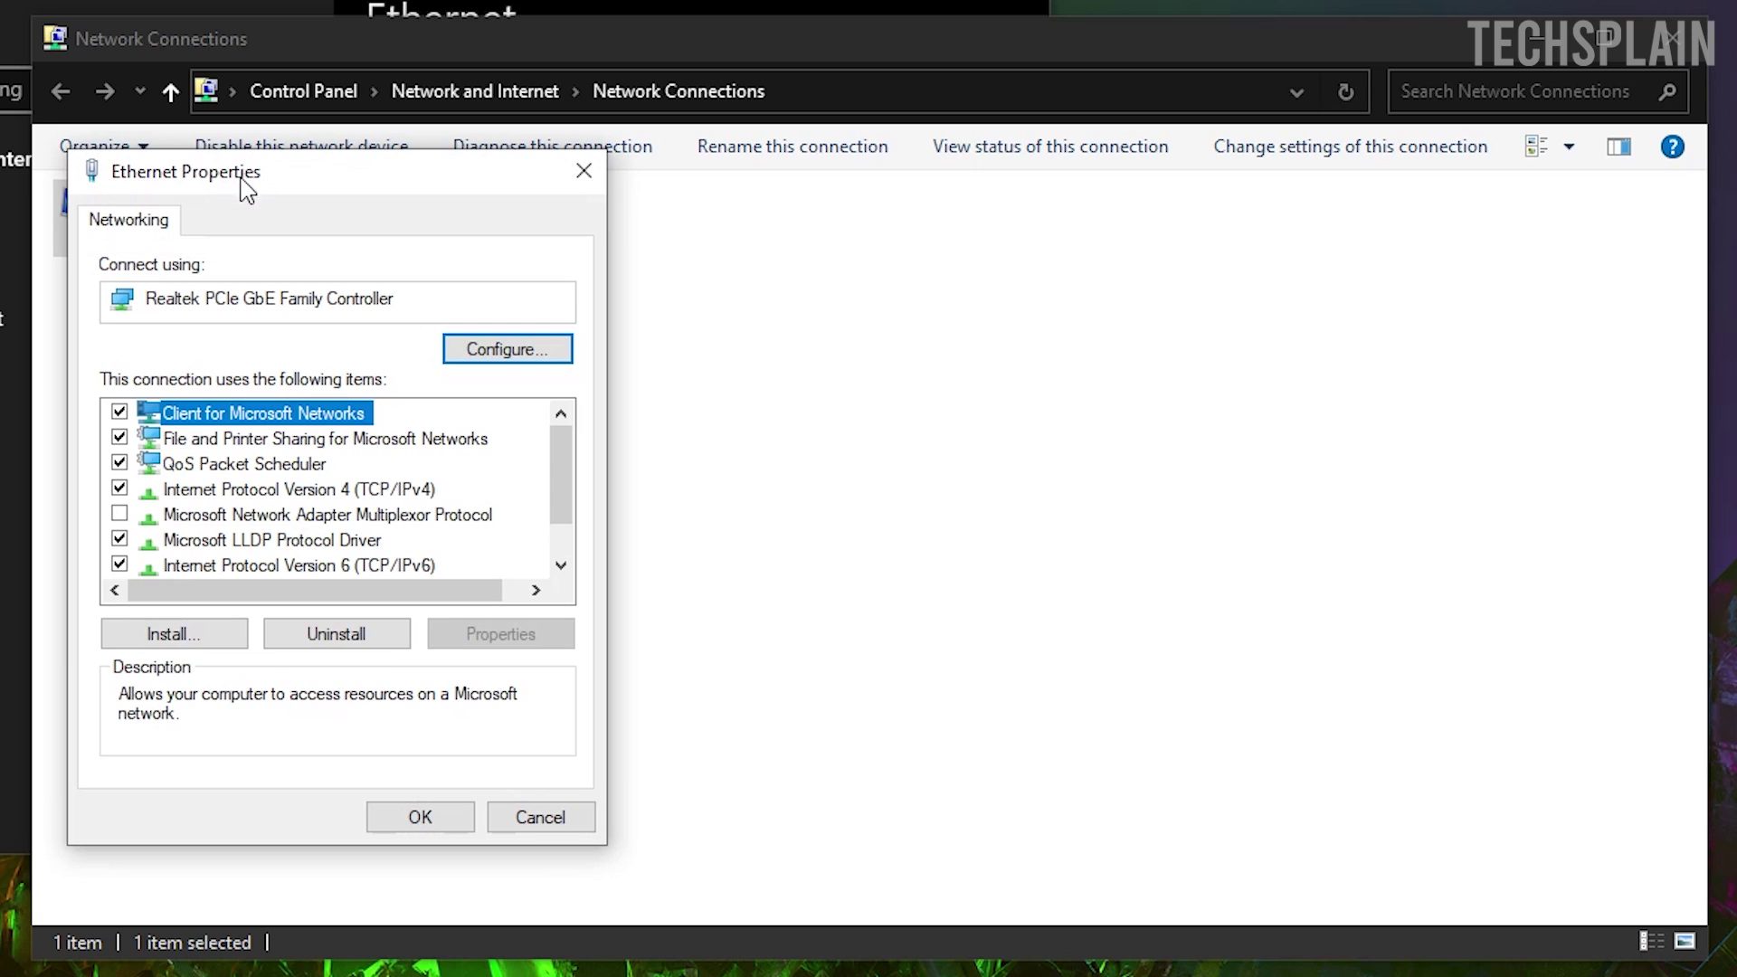
left_click_drag(242, 181, 726, 199)
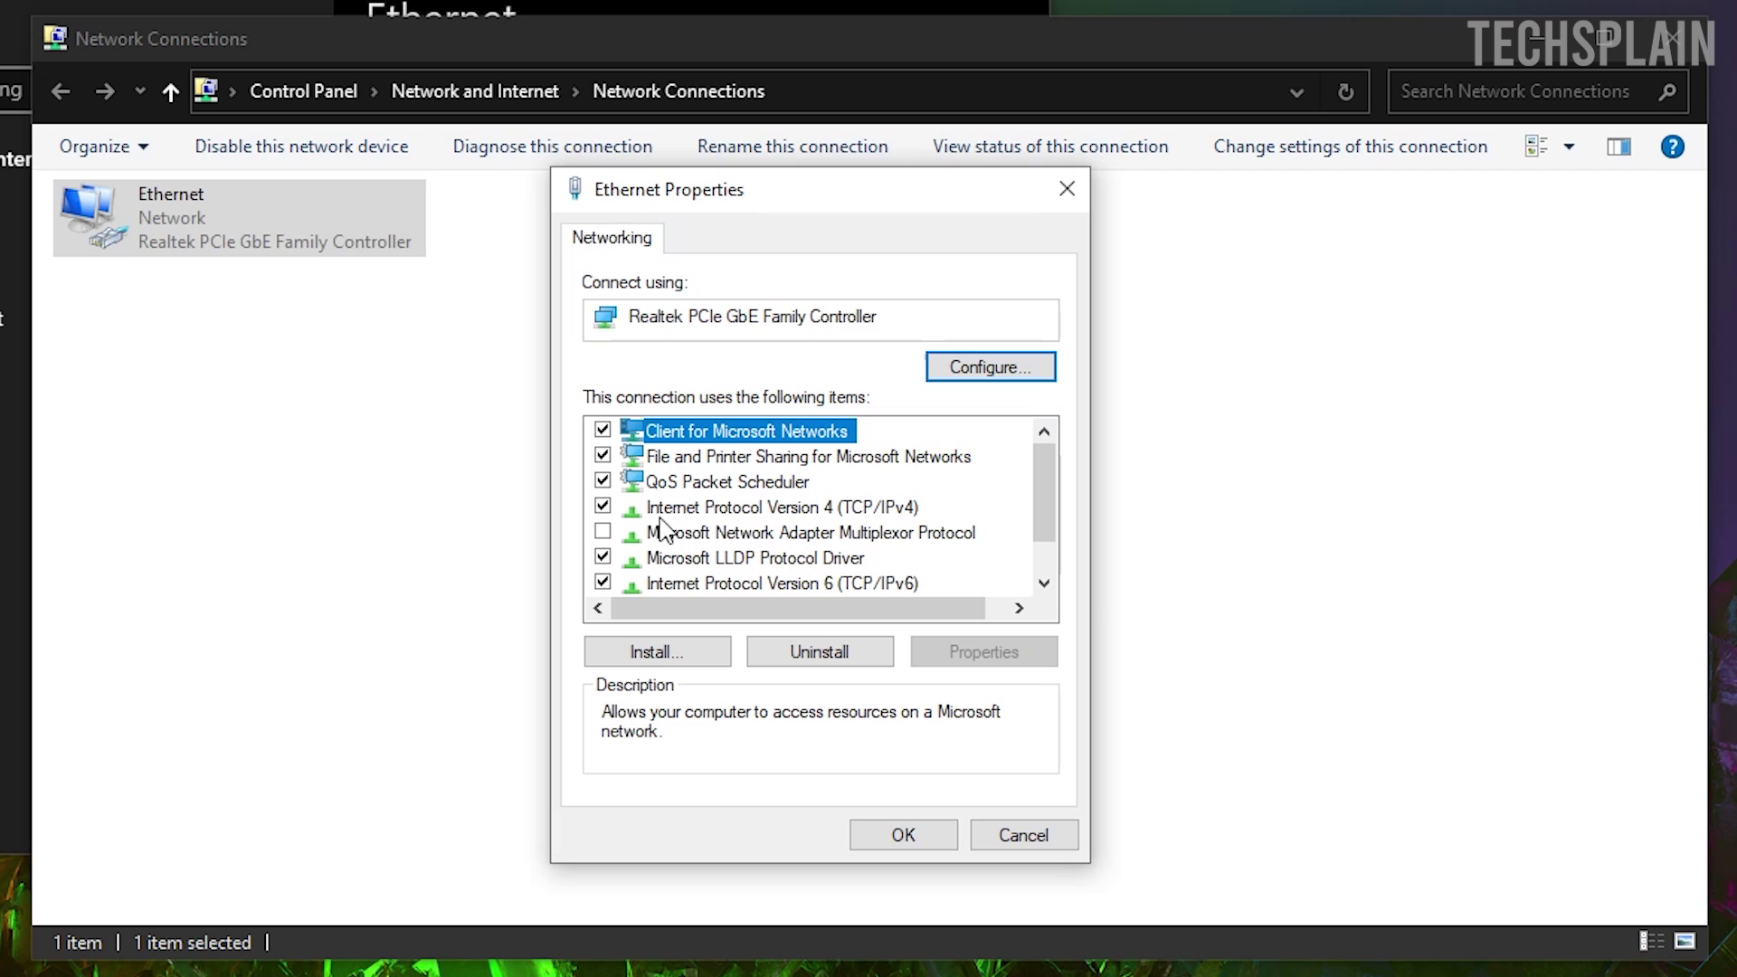
left_click(739, 508)
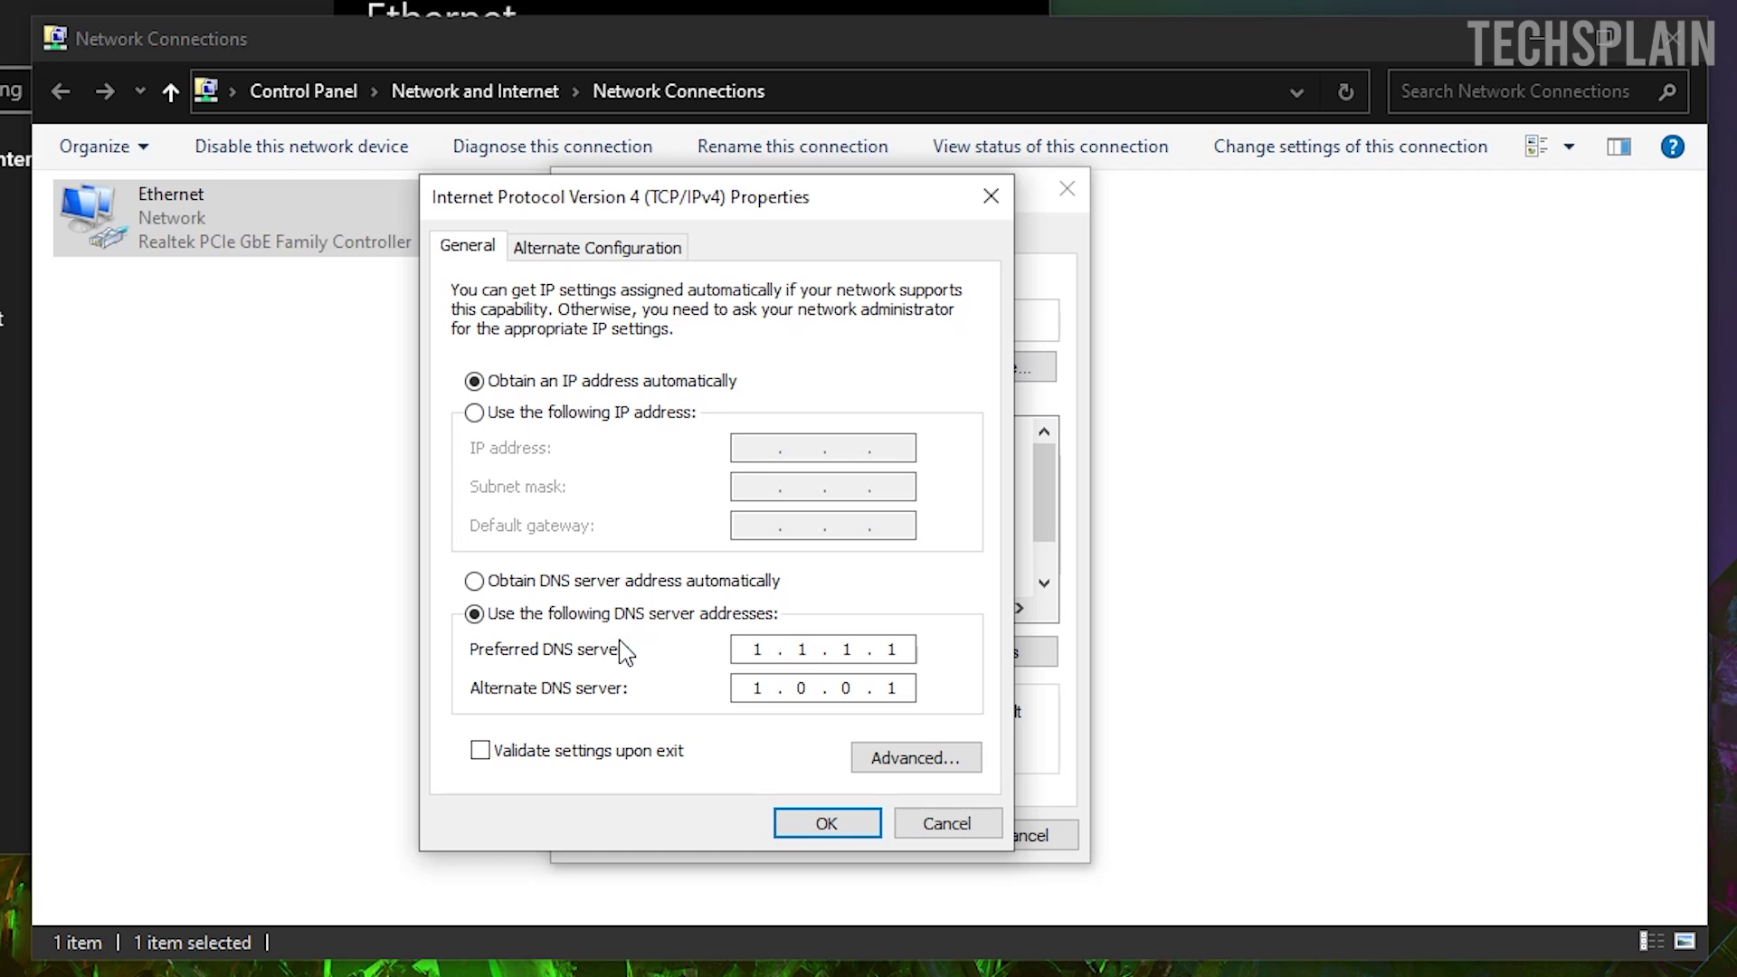
Select 'Use the following IP address' in the IPv4 properties dialog.
left_click_drag(700, 208, 833, 203)
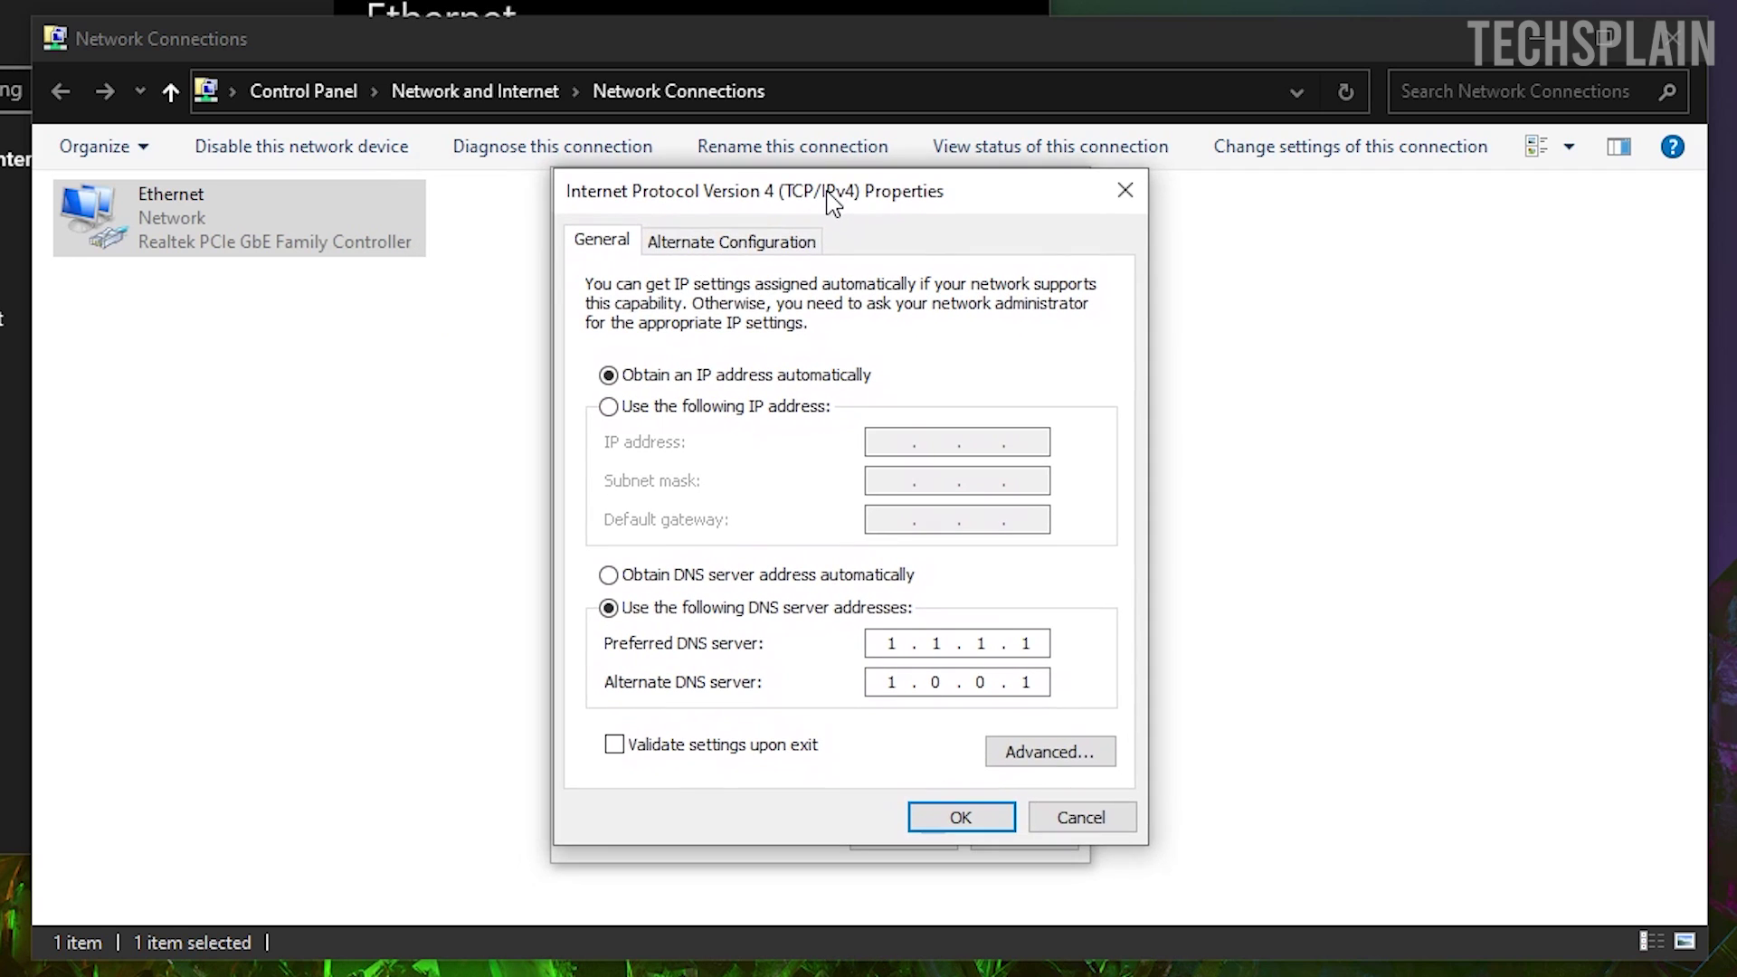
left_click(657, 407)
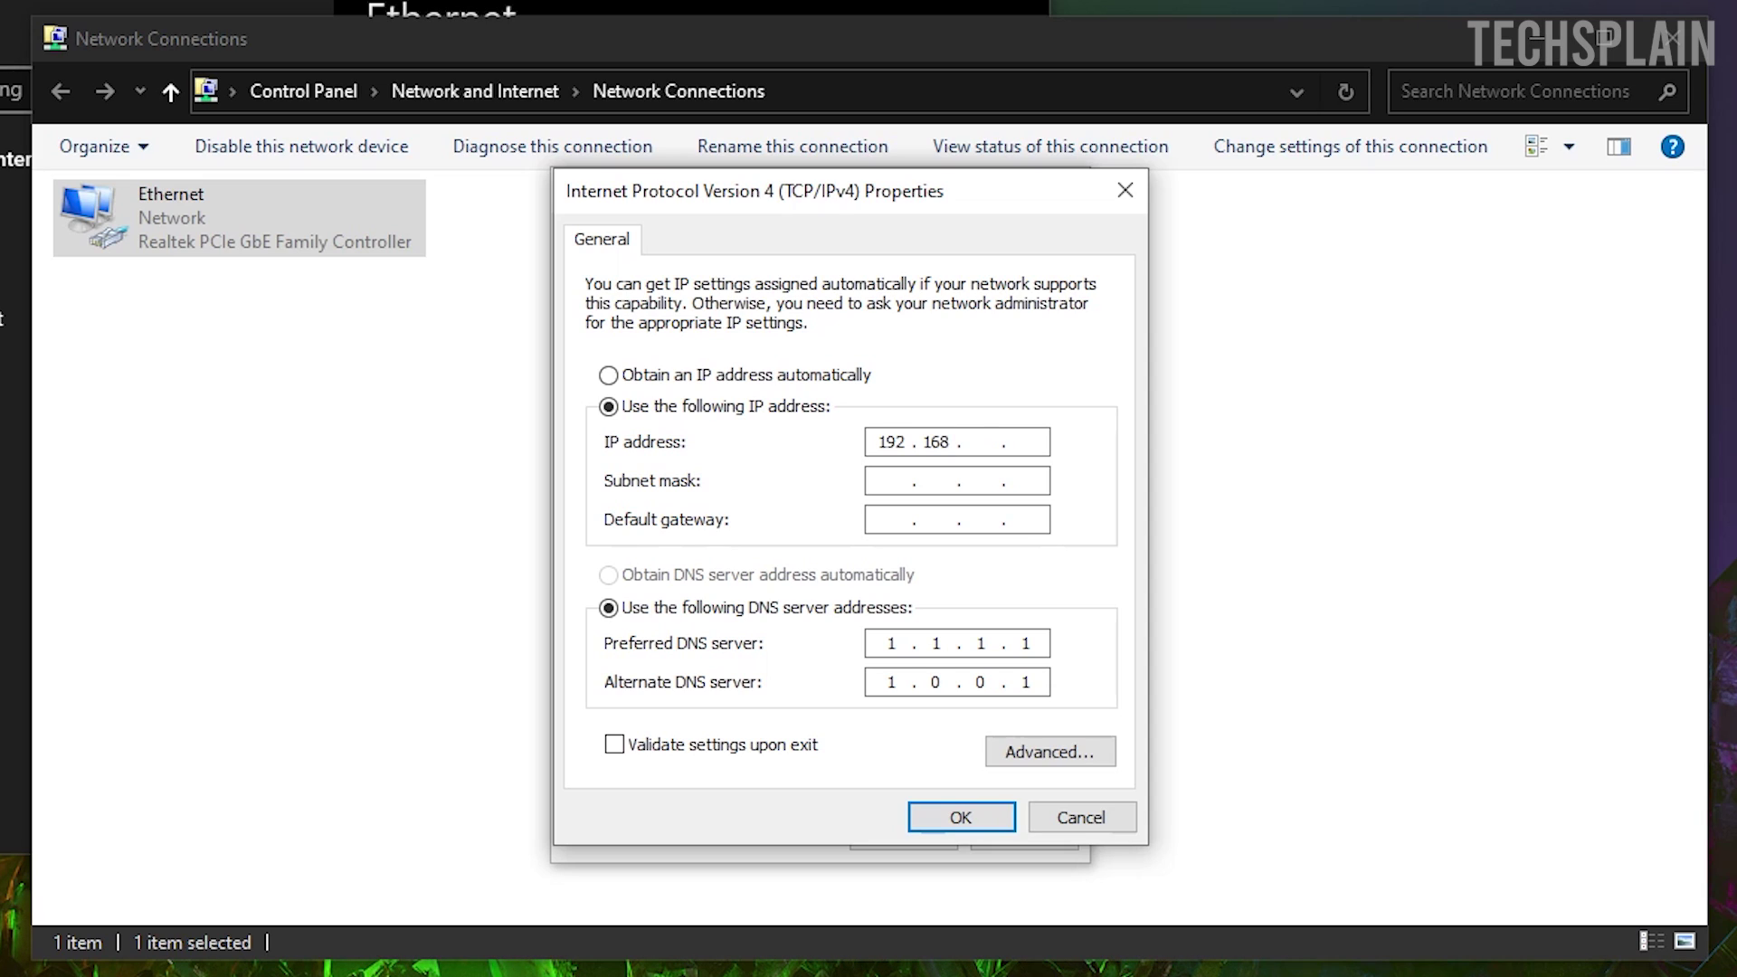
Set IP 192.168.1.50, subnet mask 255.255.255.0 and gateway 192.168.1.1, then confirm with OK.
left_click(1047, 445)
left_click(904, 483)
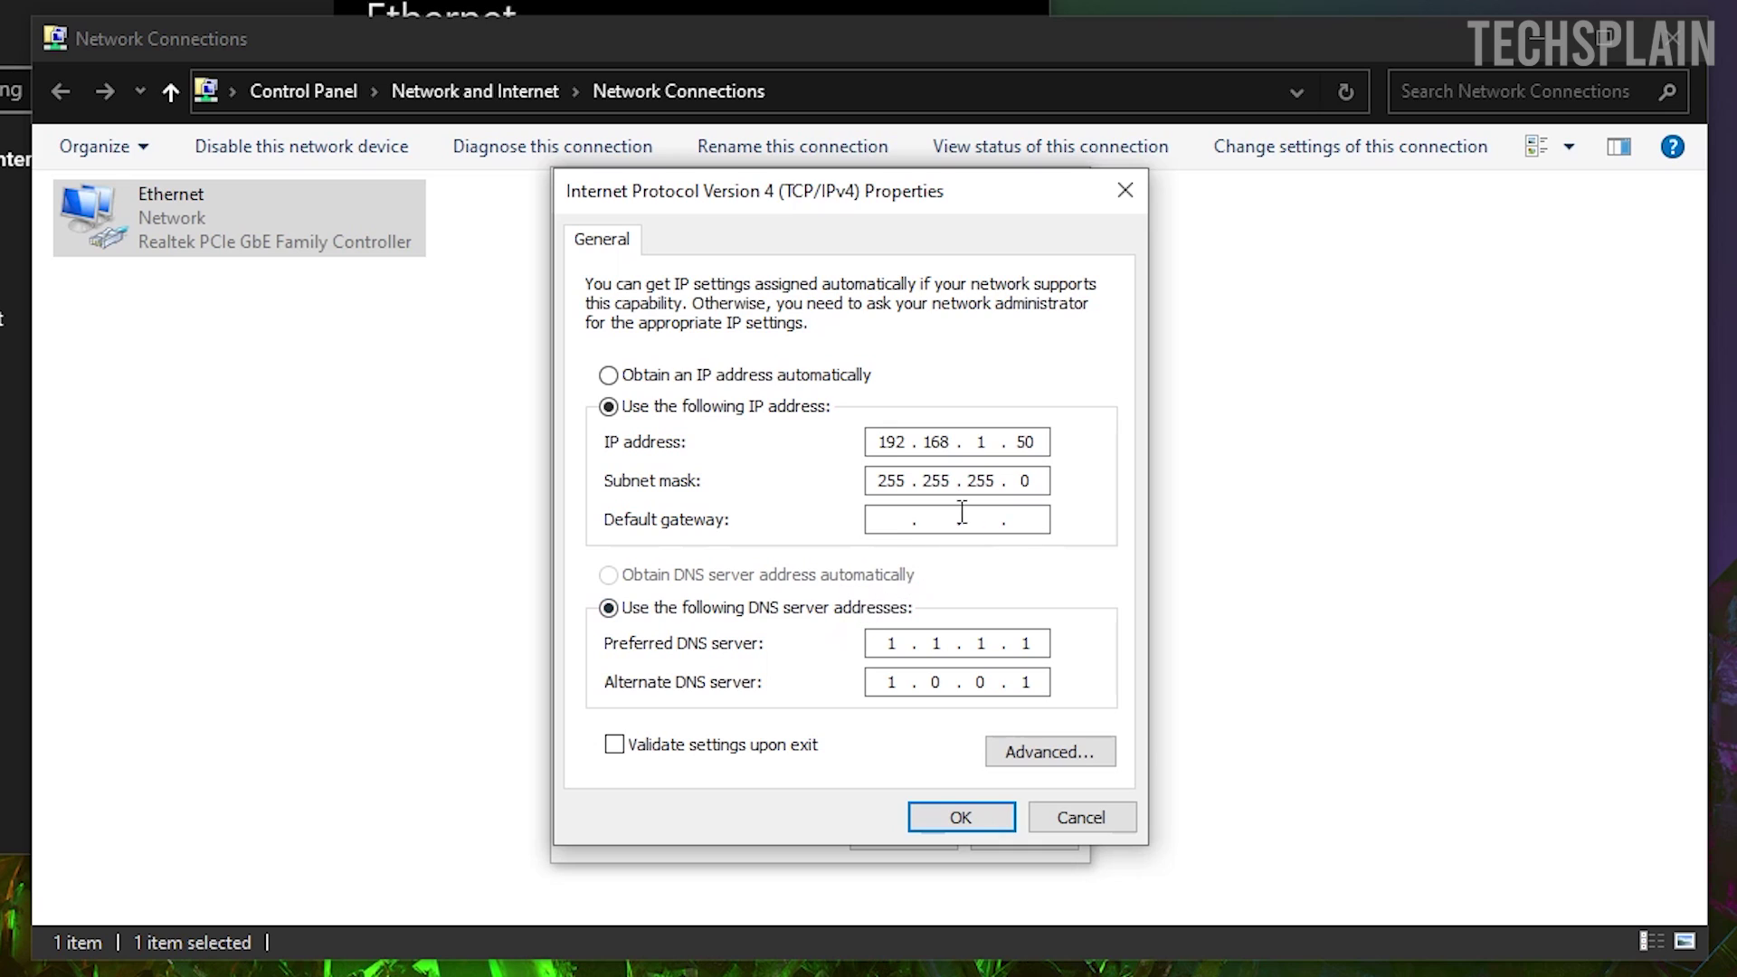
left_click(914, 529)
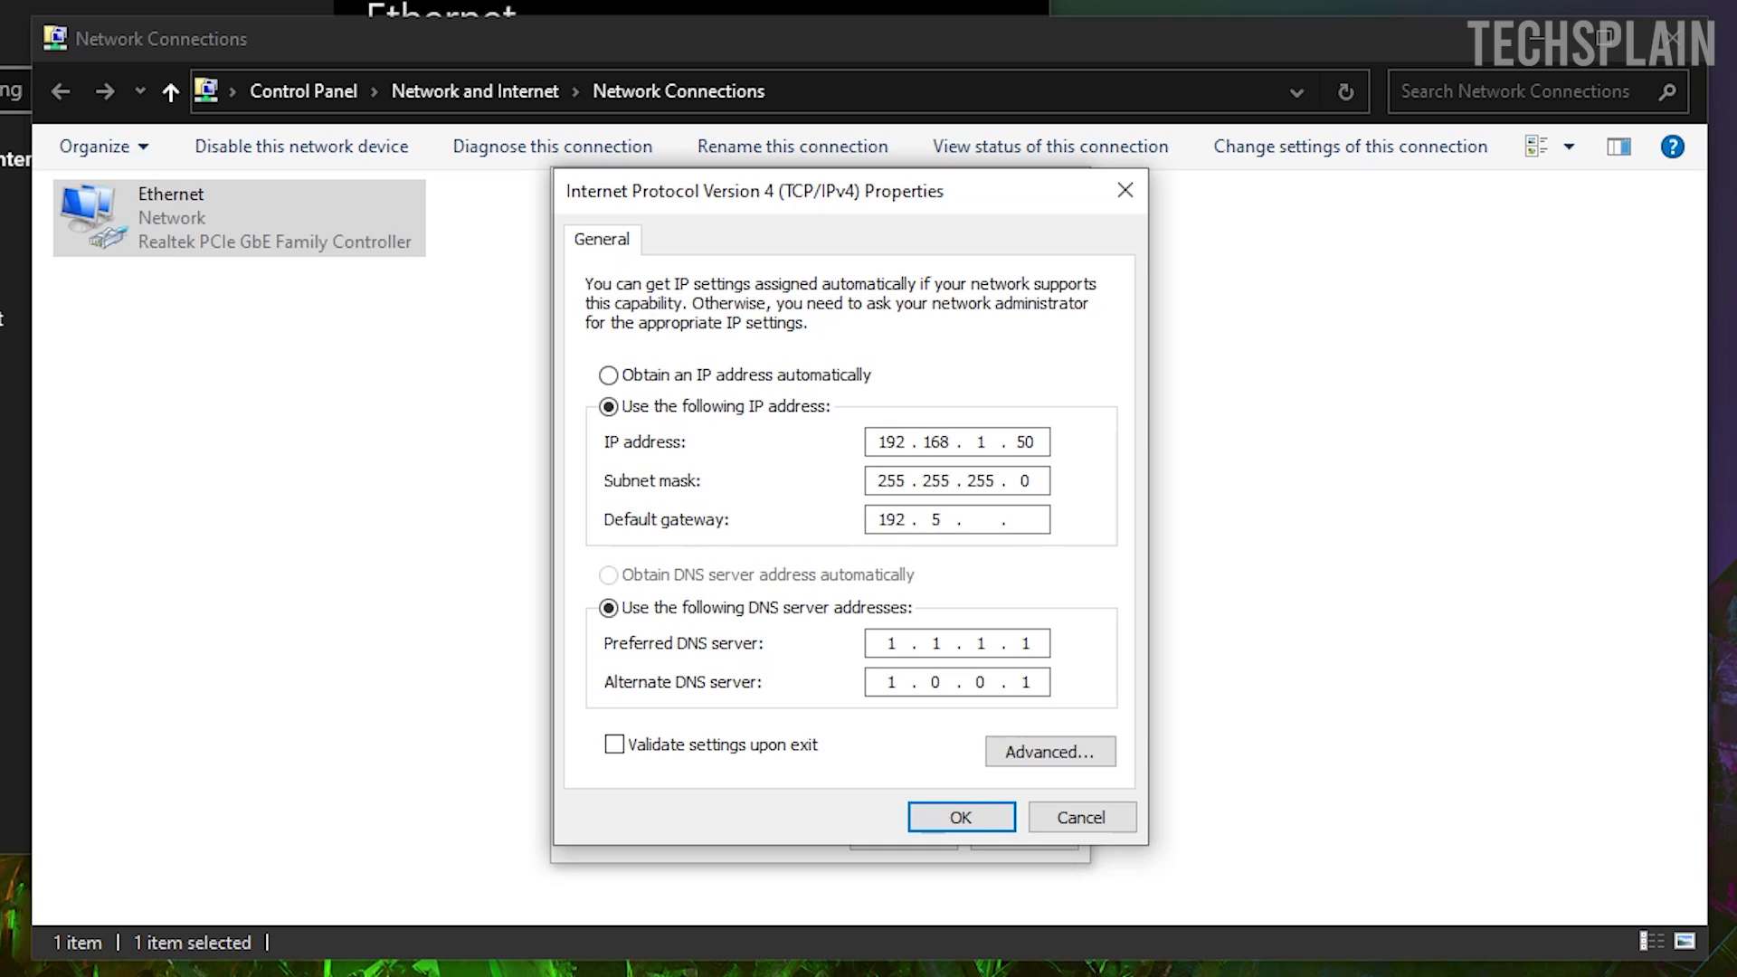
type("192168")
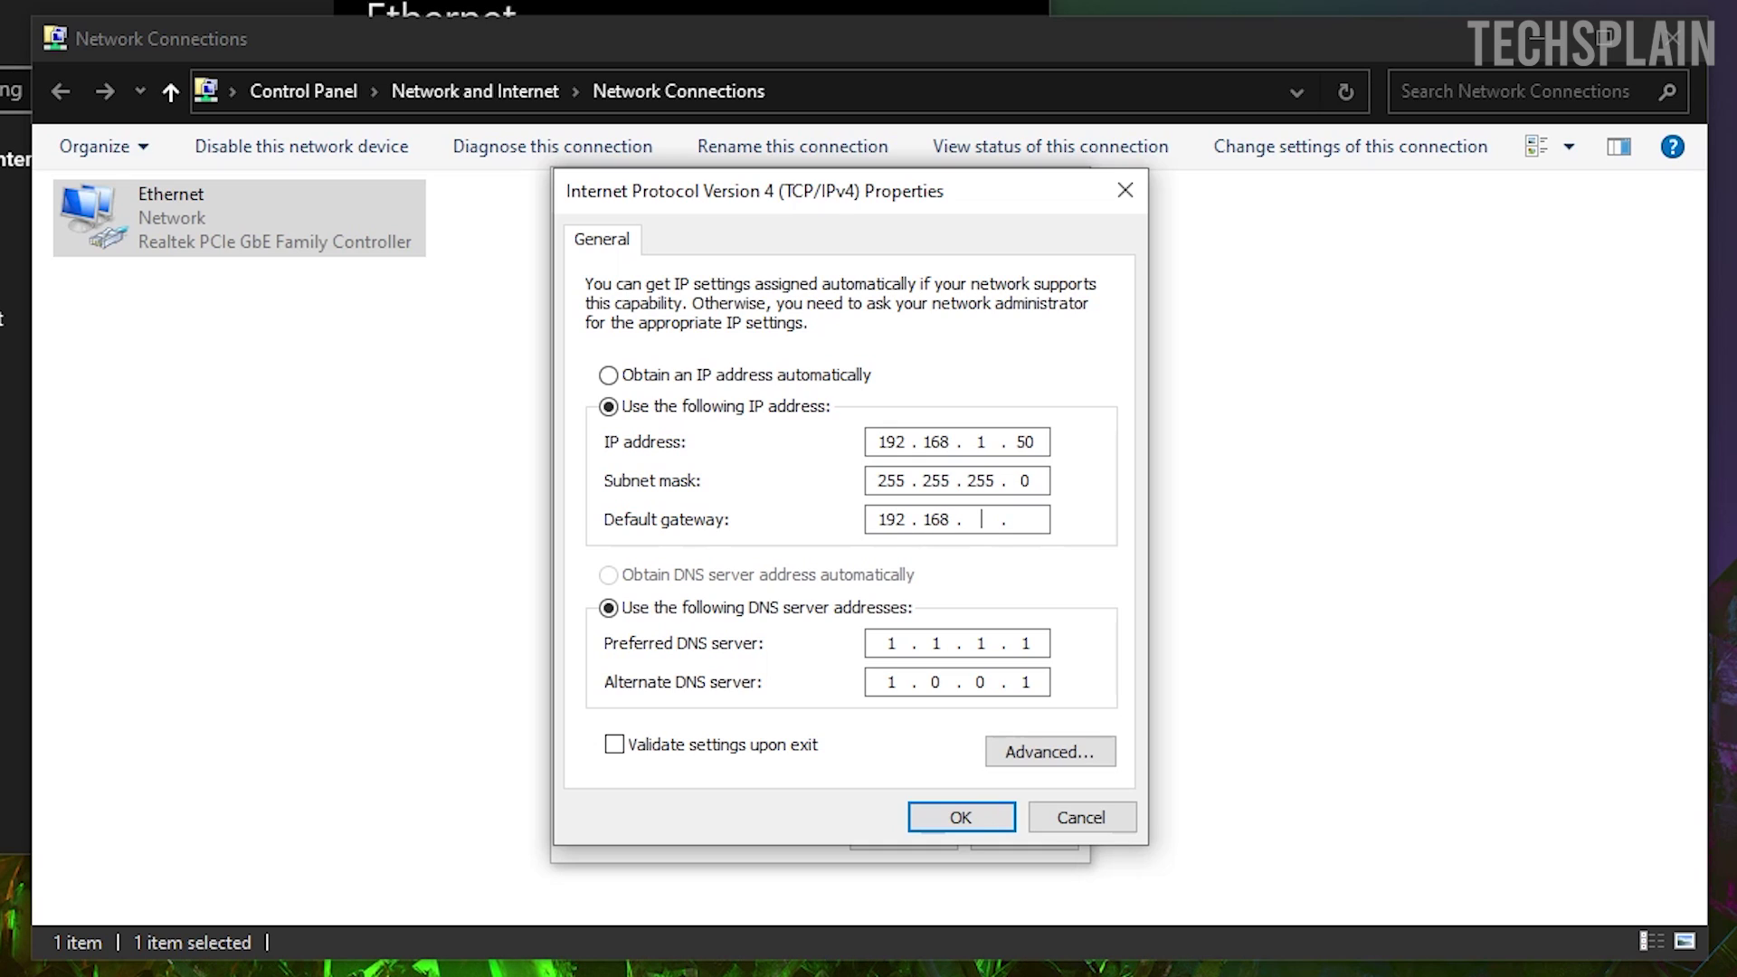
type("11")
left_click(977, 819)
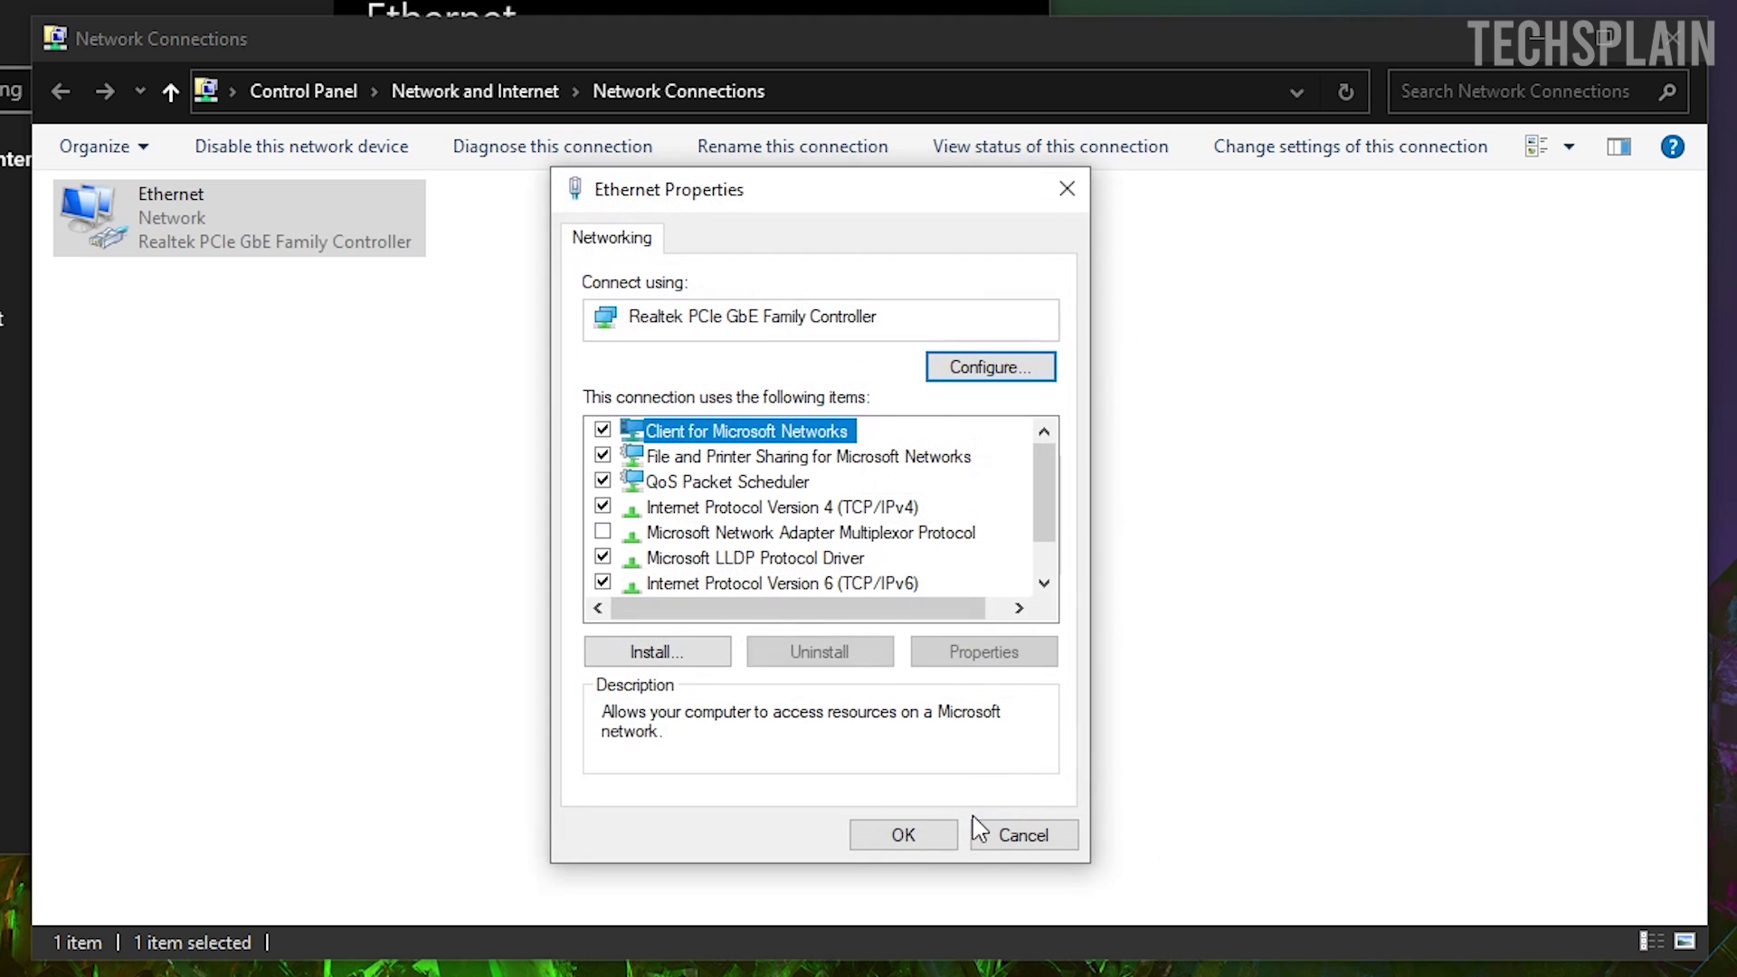
Close the Ethernet properties with OK, then open Device Manager and expand Network adapters.
left_click(914, 831)
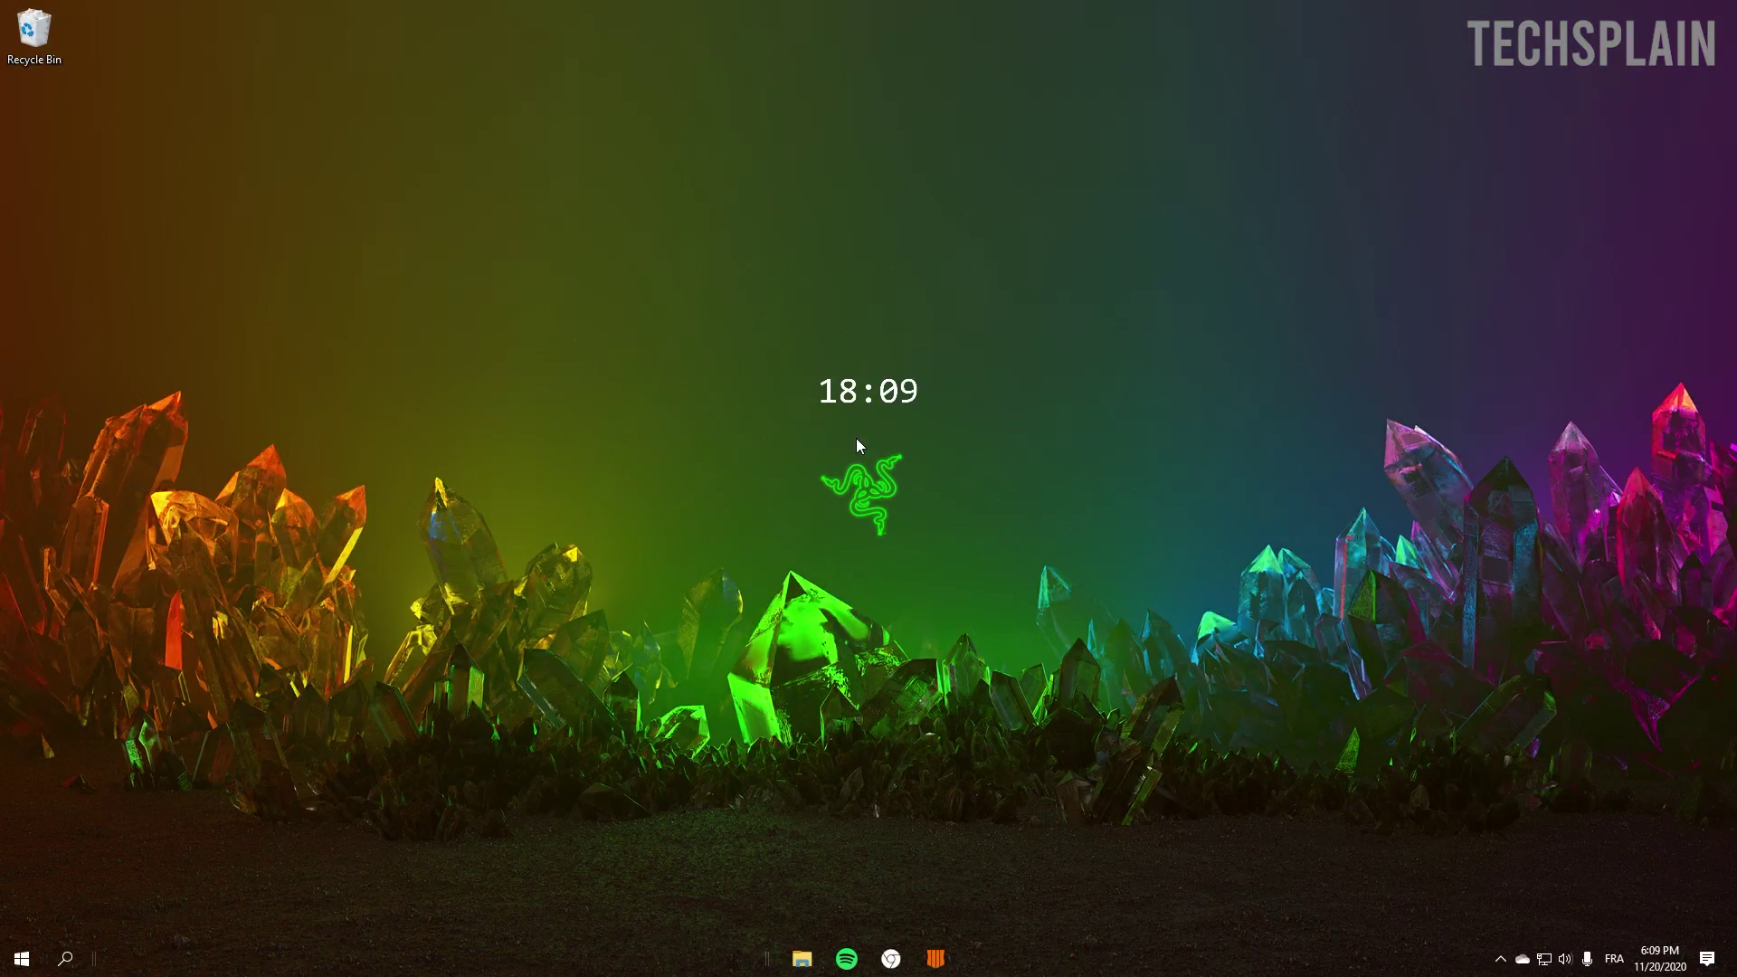
left_click(66, 961)
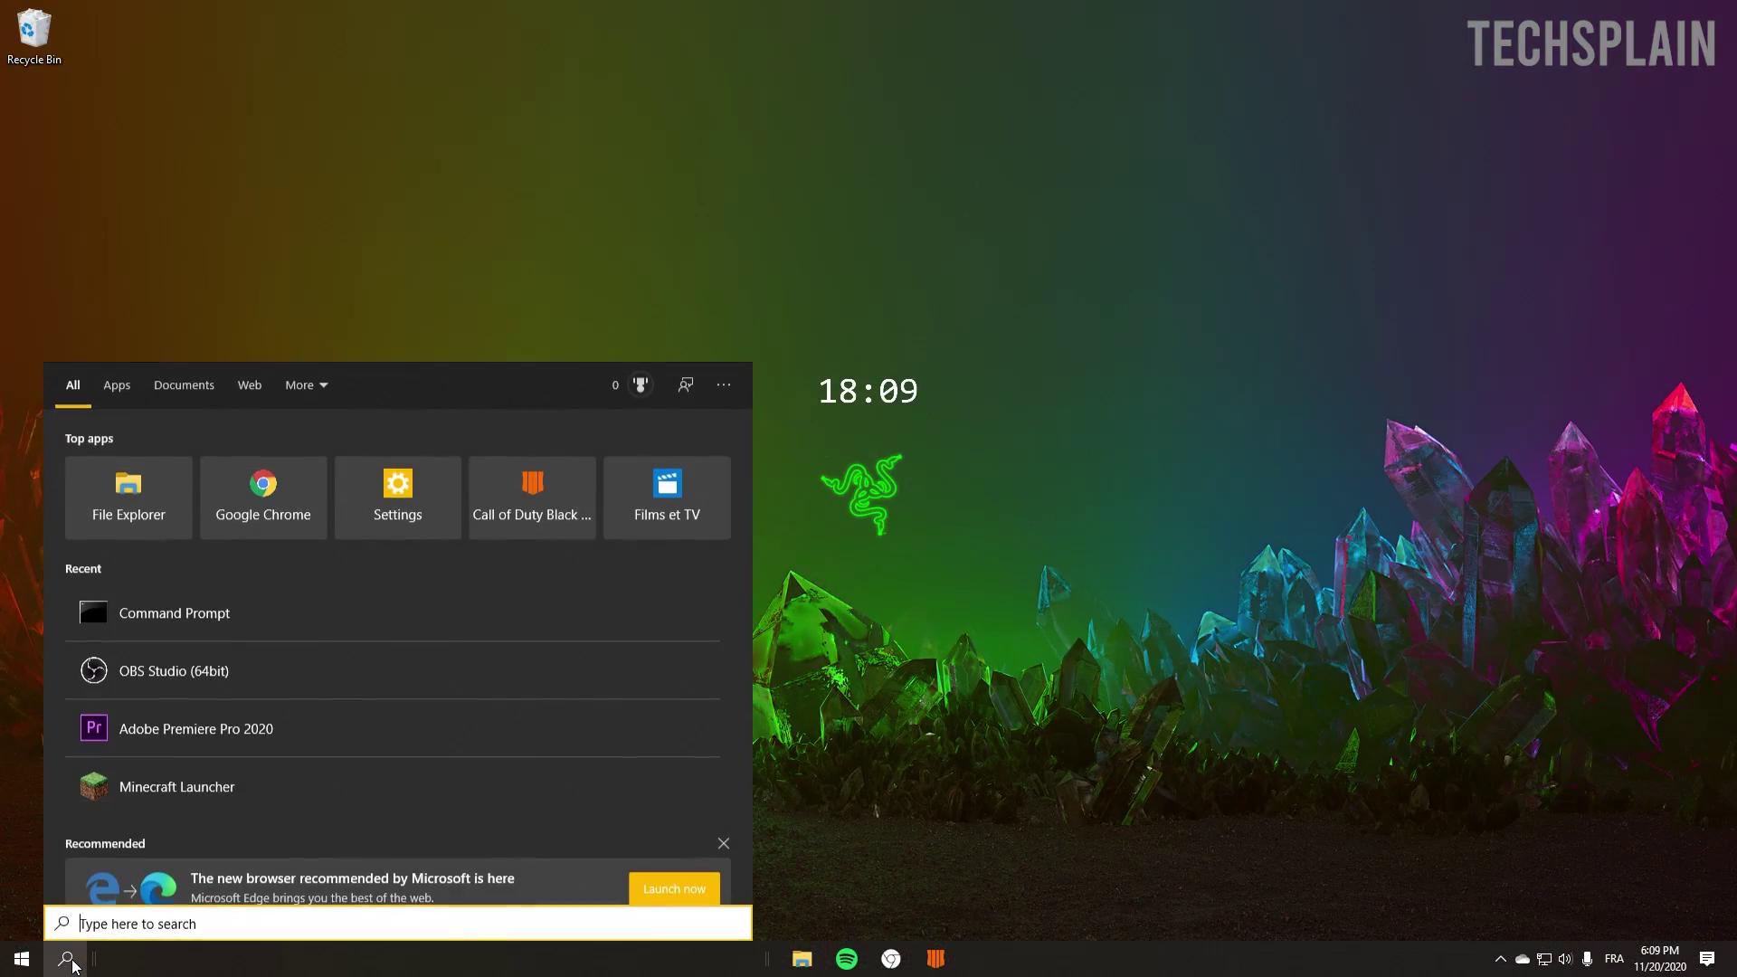
type("device")
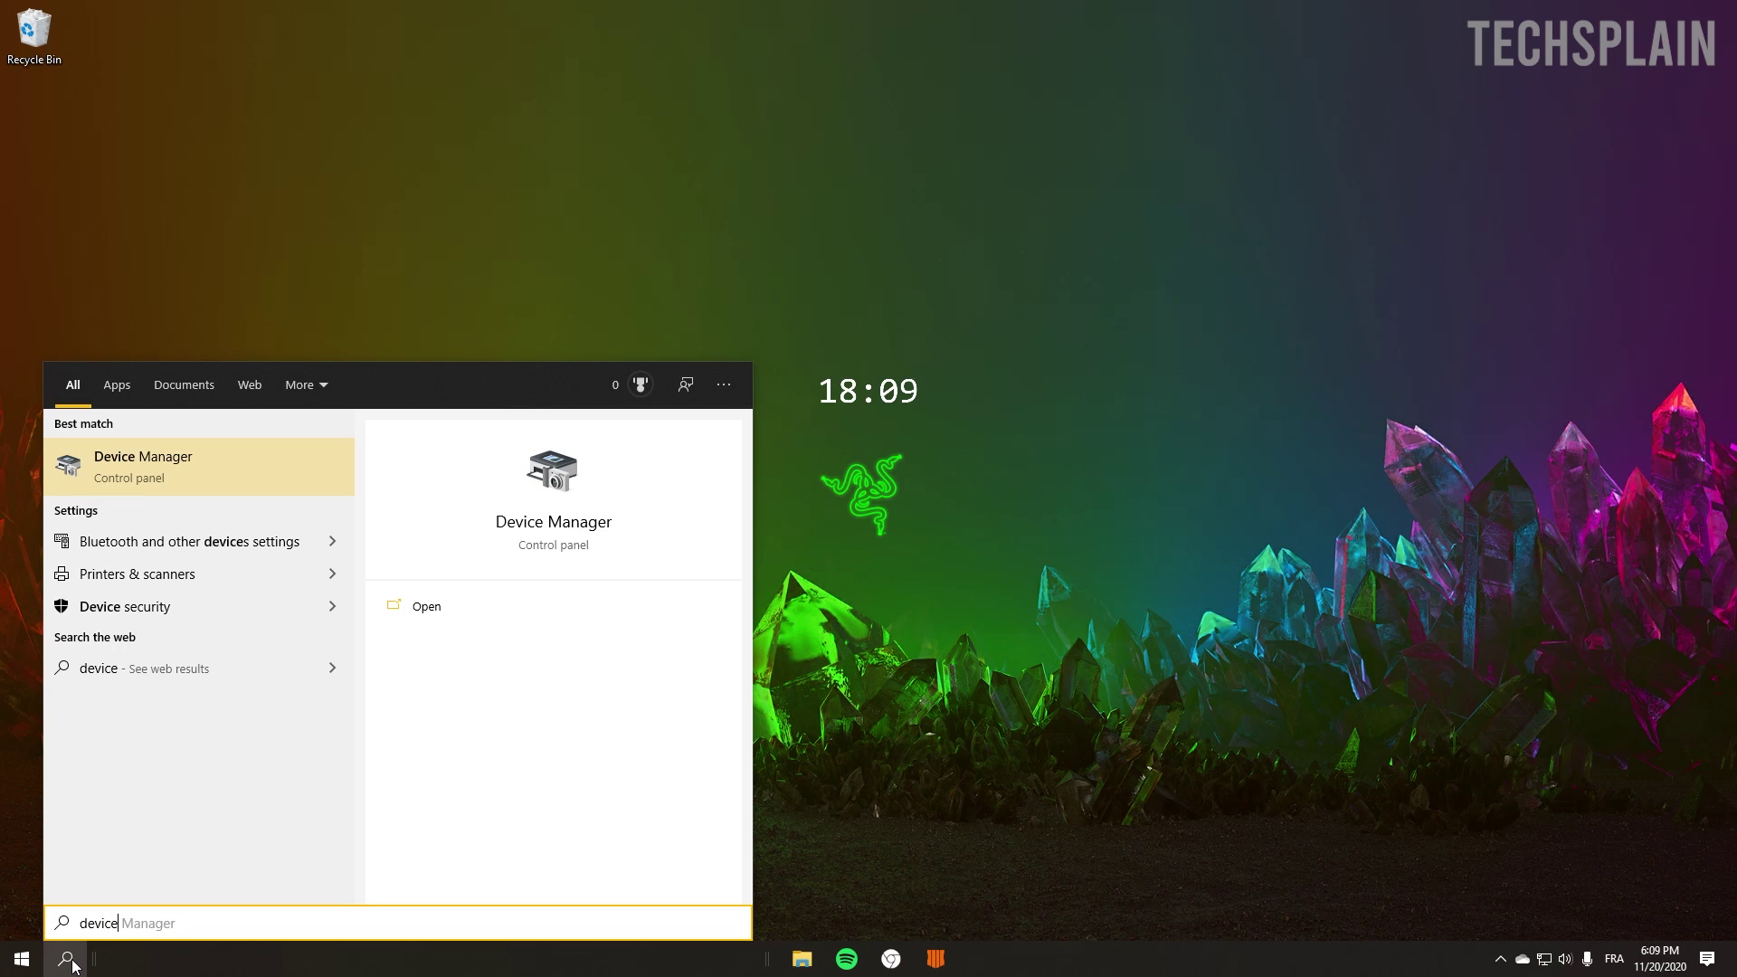
left_click(492, 614)
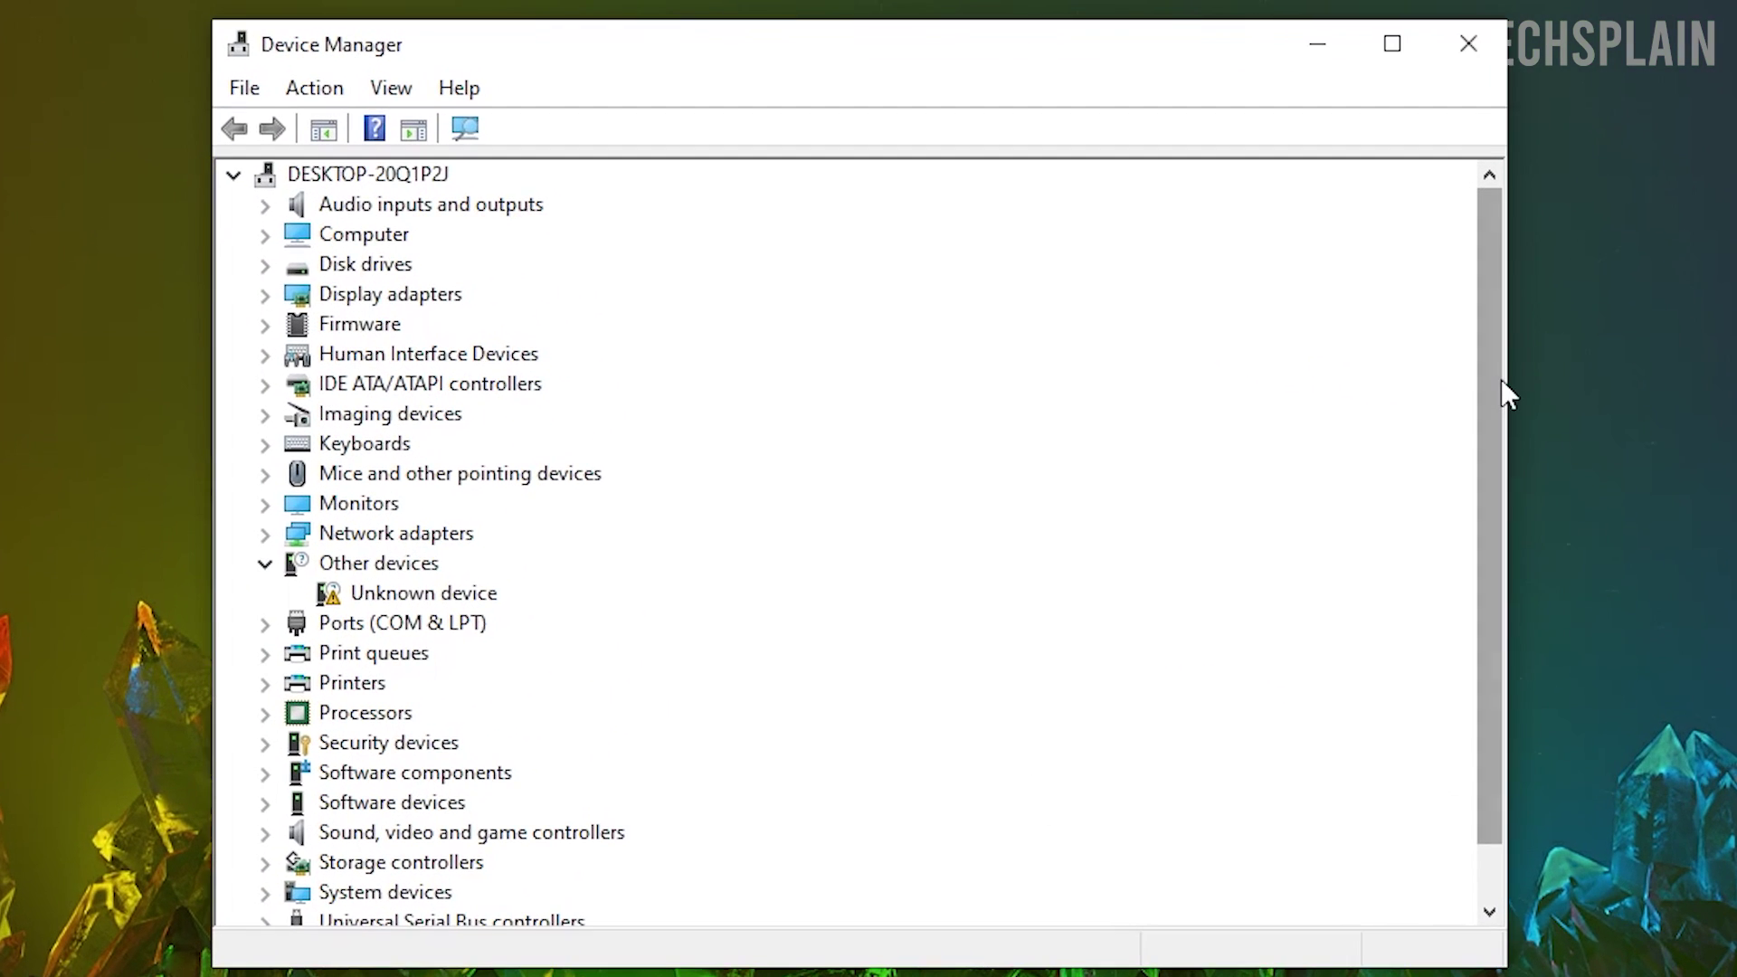
left_click_drag(1500, 378, 1260, 497)
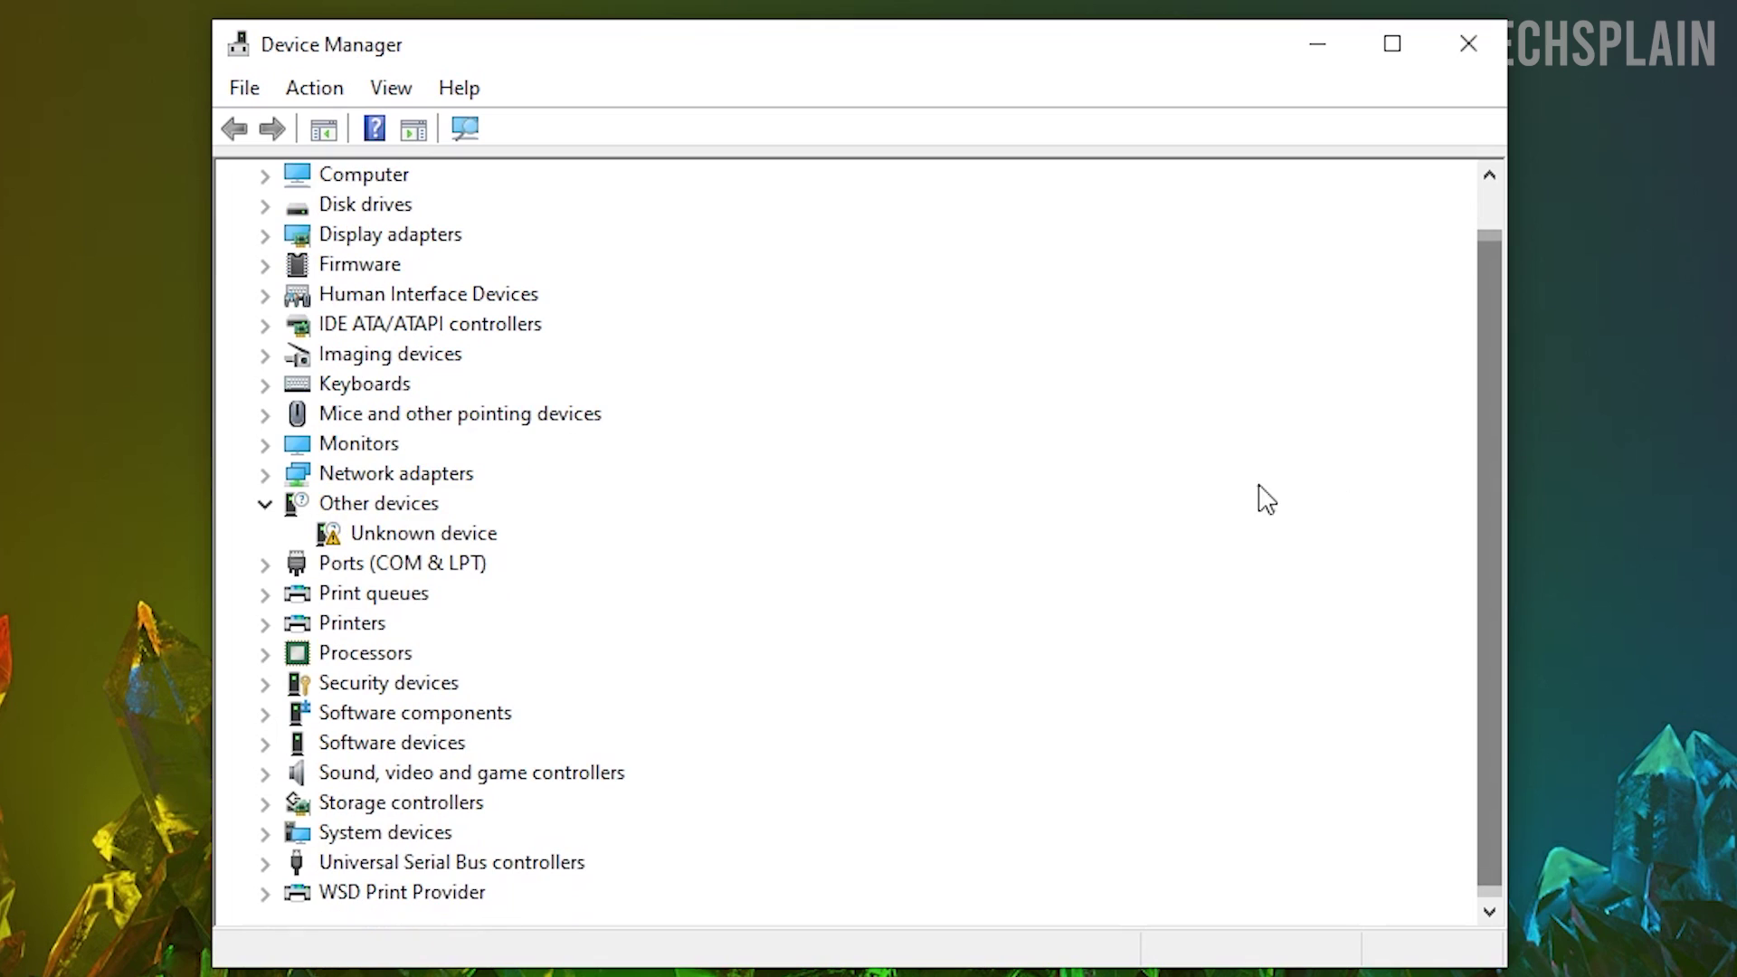
left_click(264, 485)
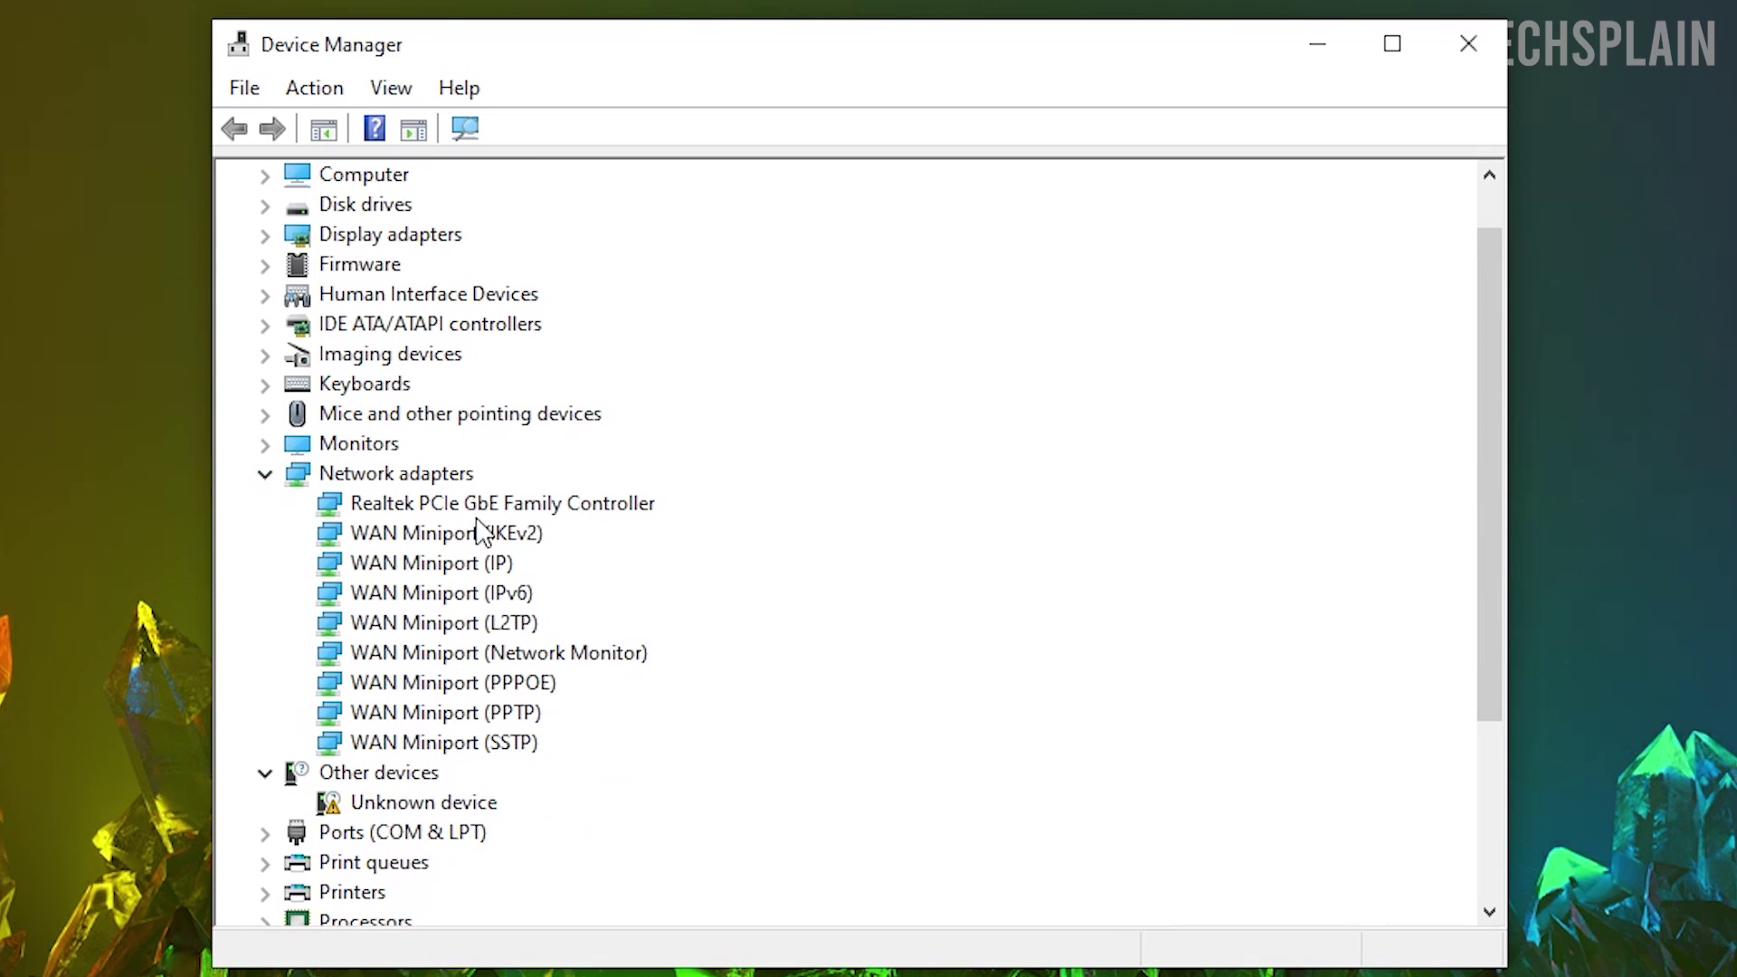
Bring up Uninstall device for the Realtek PCIe GbE Family Controller, then cancel it.
left_click(430, 512)
right_click(430, 513)
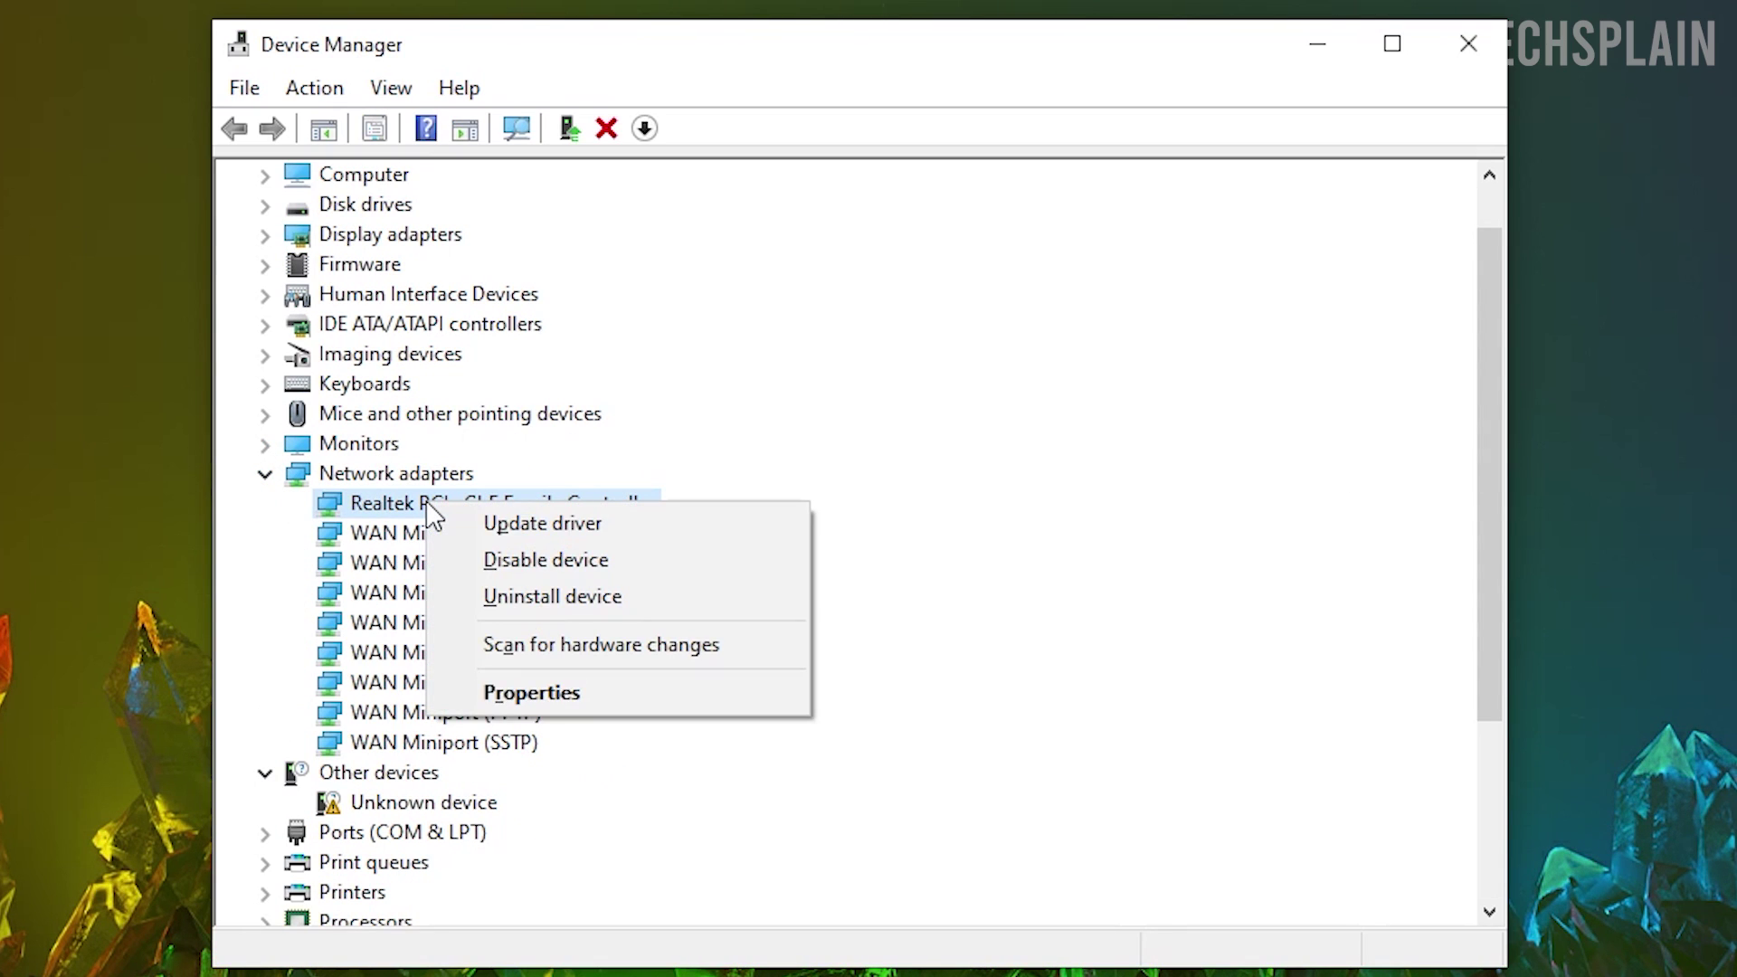
left_click(604, 595)
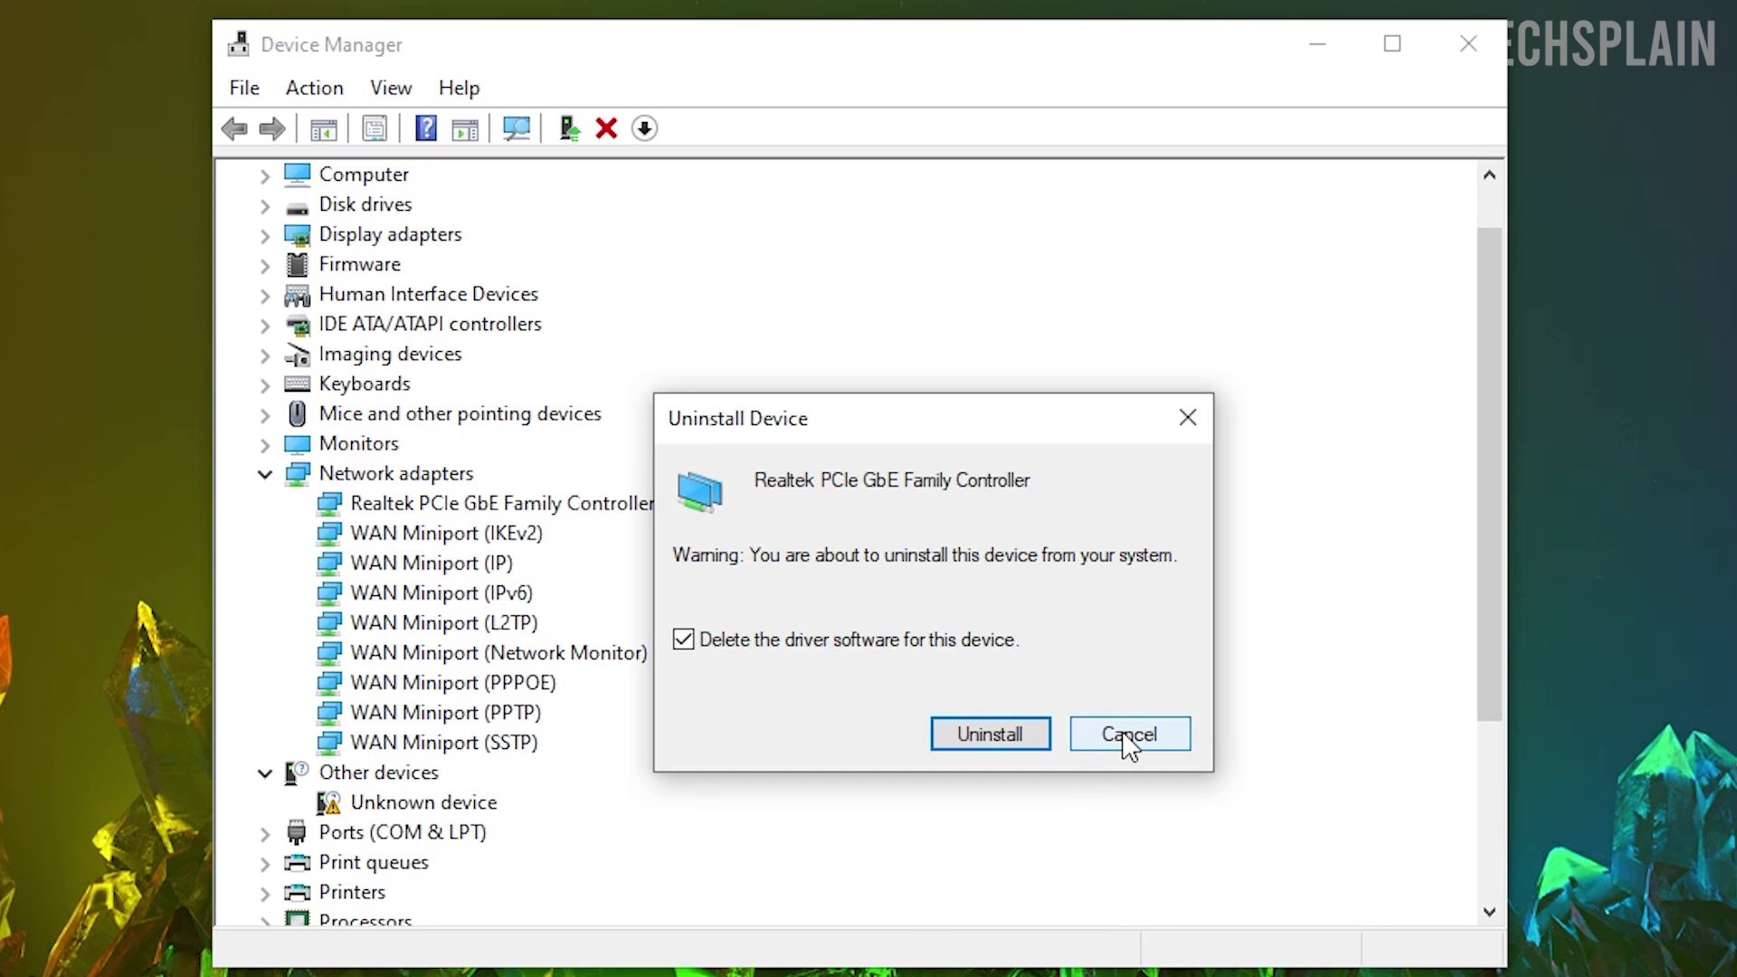
left_click(1126, 738)
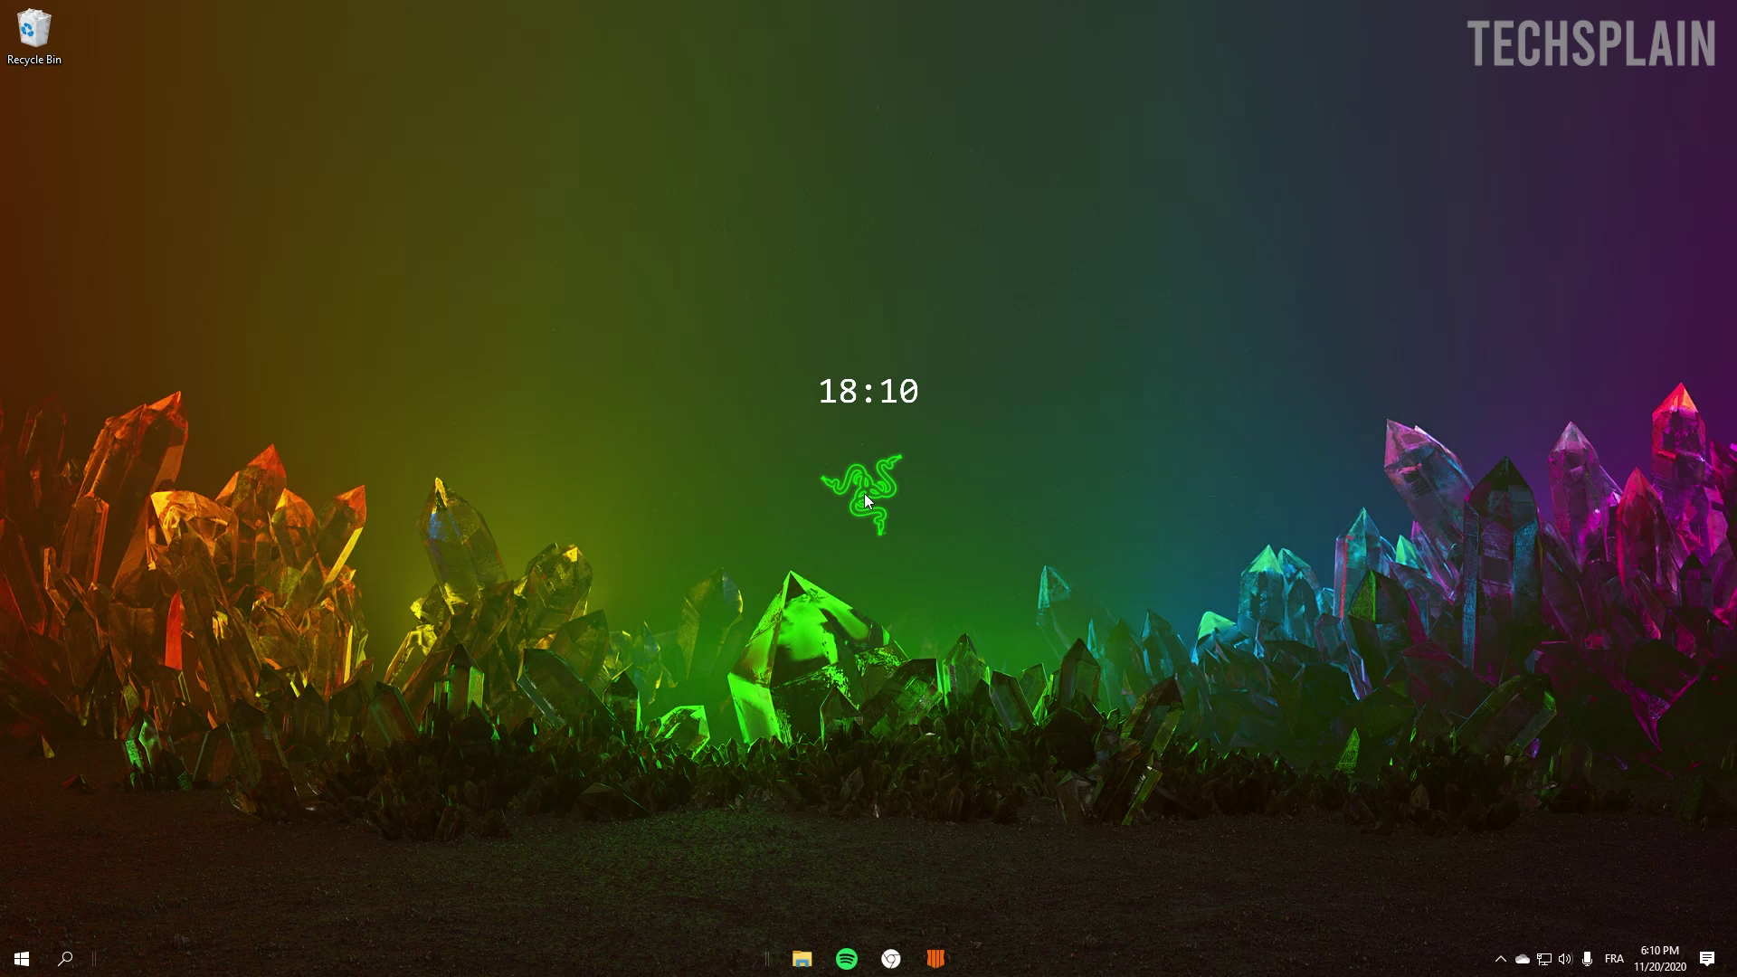
left_click(22, 958)
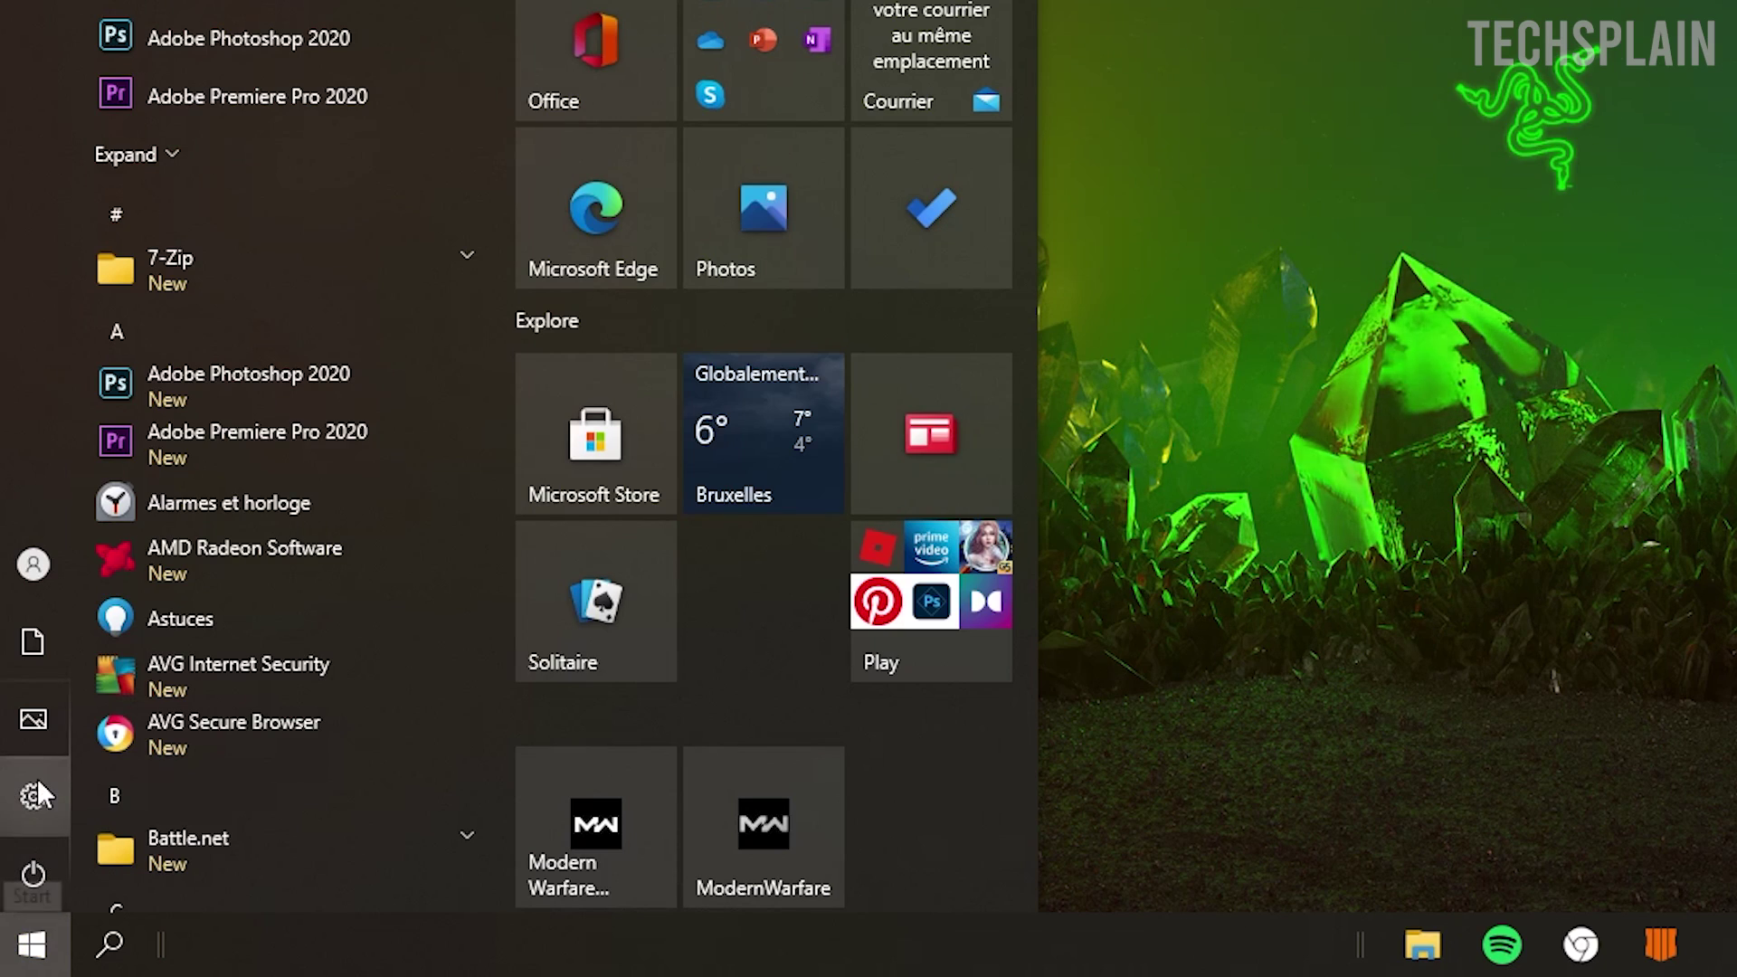
left_click(27, 803)
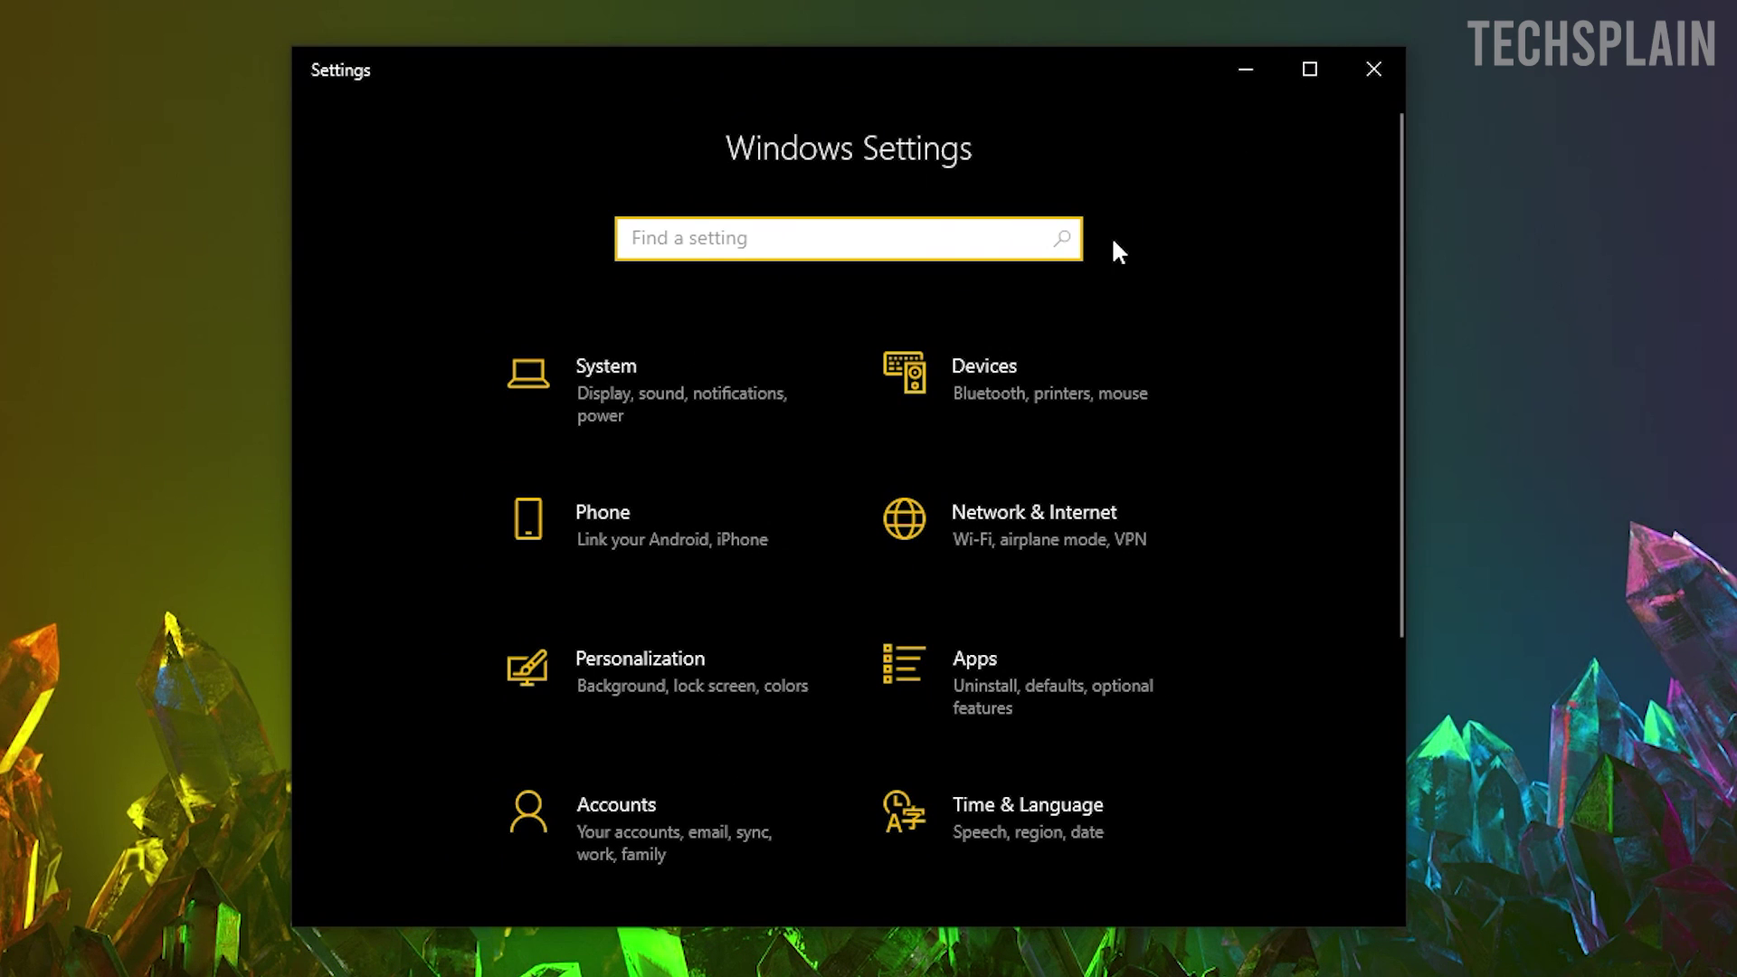
scroll(873, 502, "down", 4)
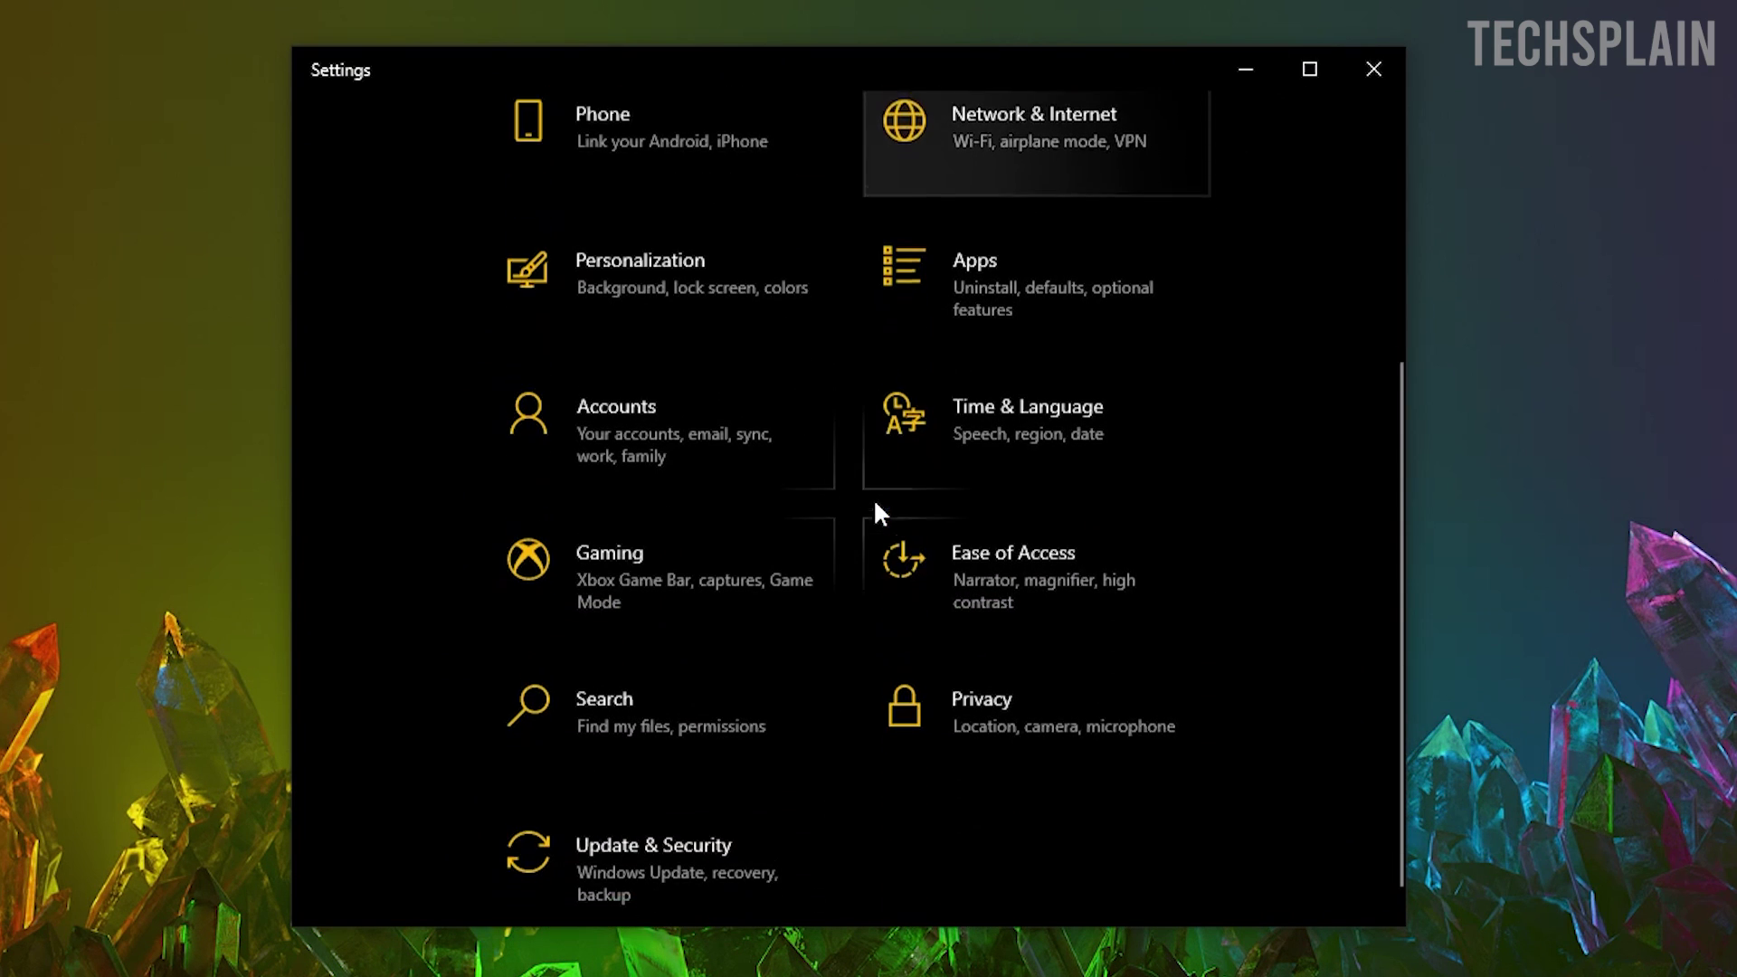
left_click(657, 873)
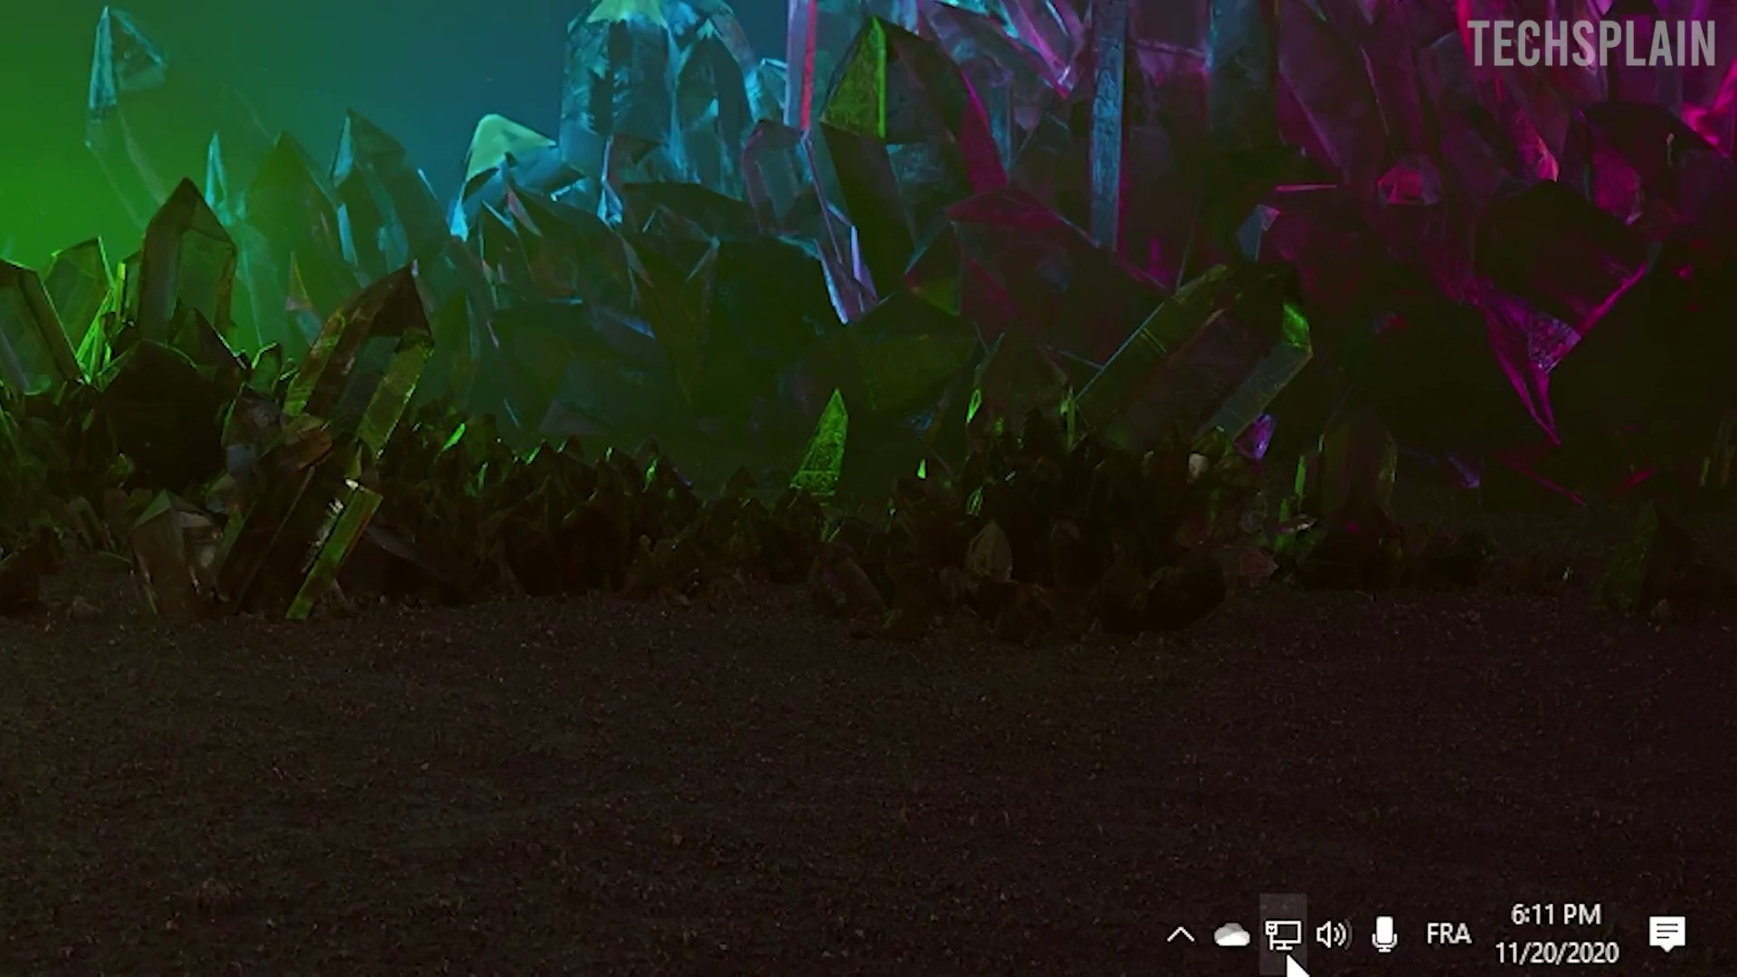
Launch the network troubleshooter via Troubleshoot problems on the tray network icon.
right_click(1545, 965)
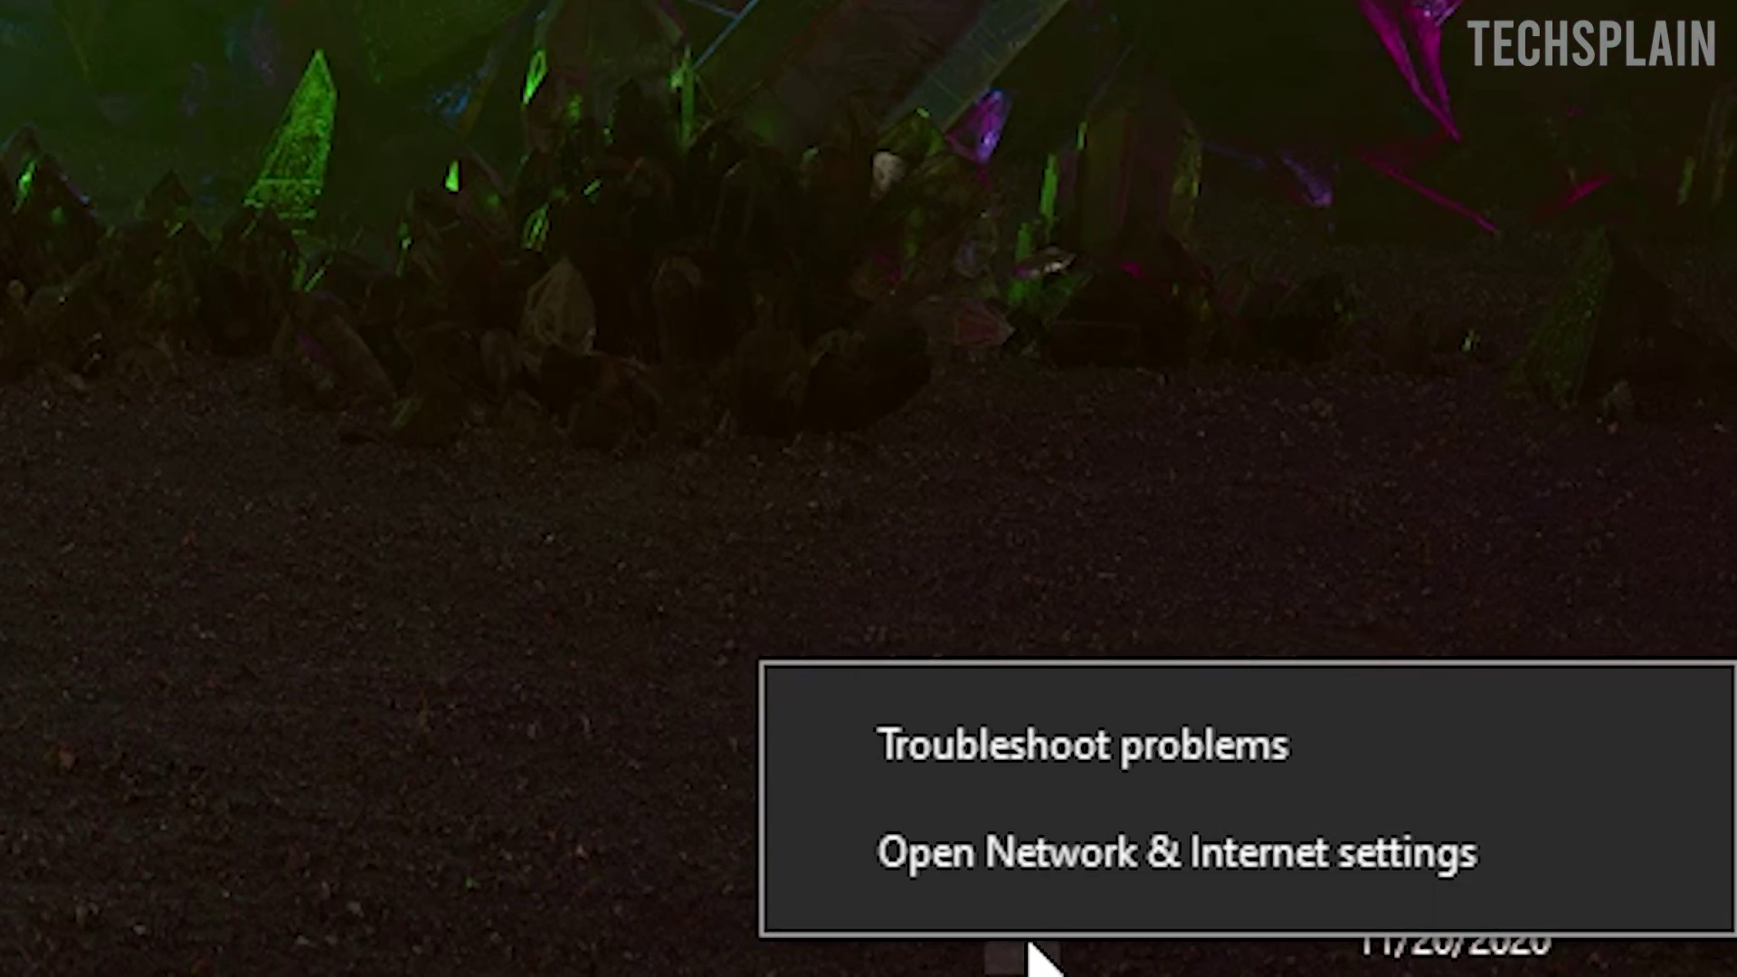
left_click(986, 789)
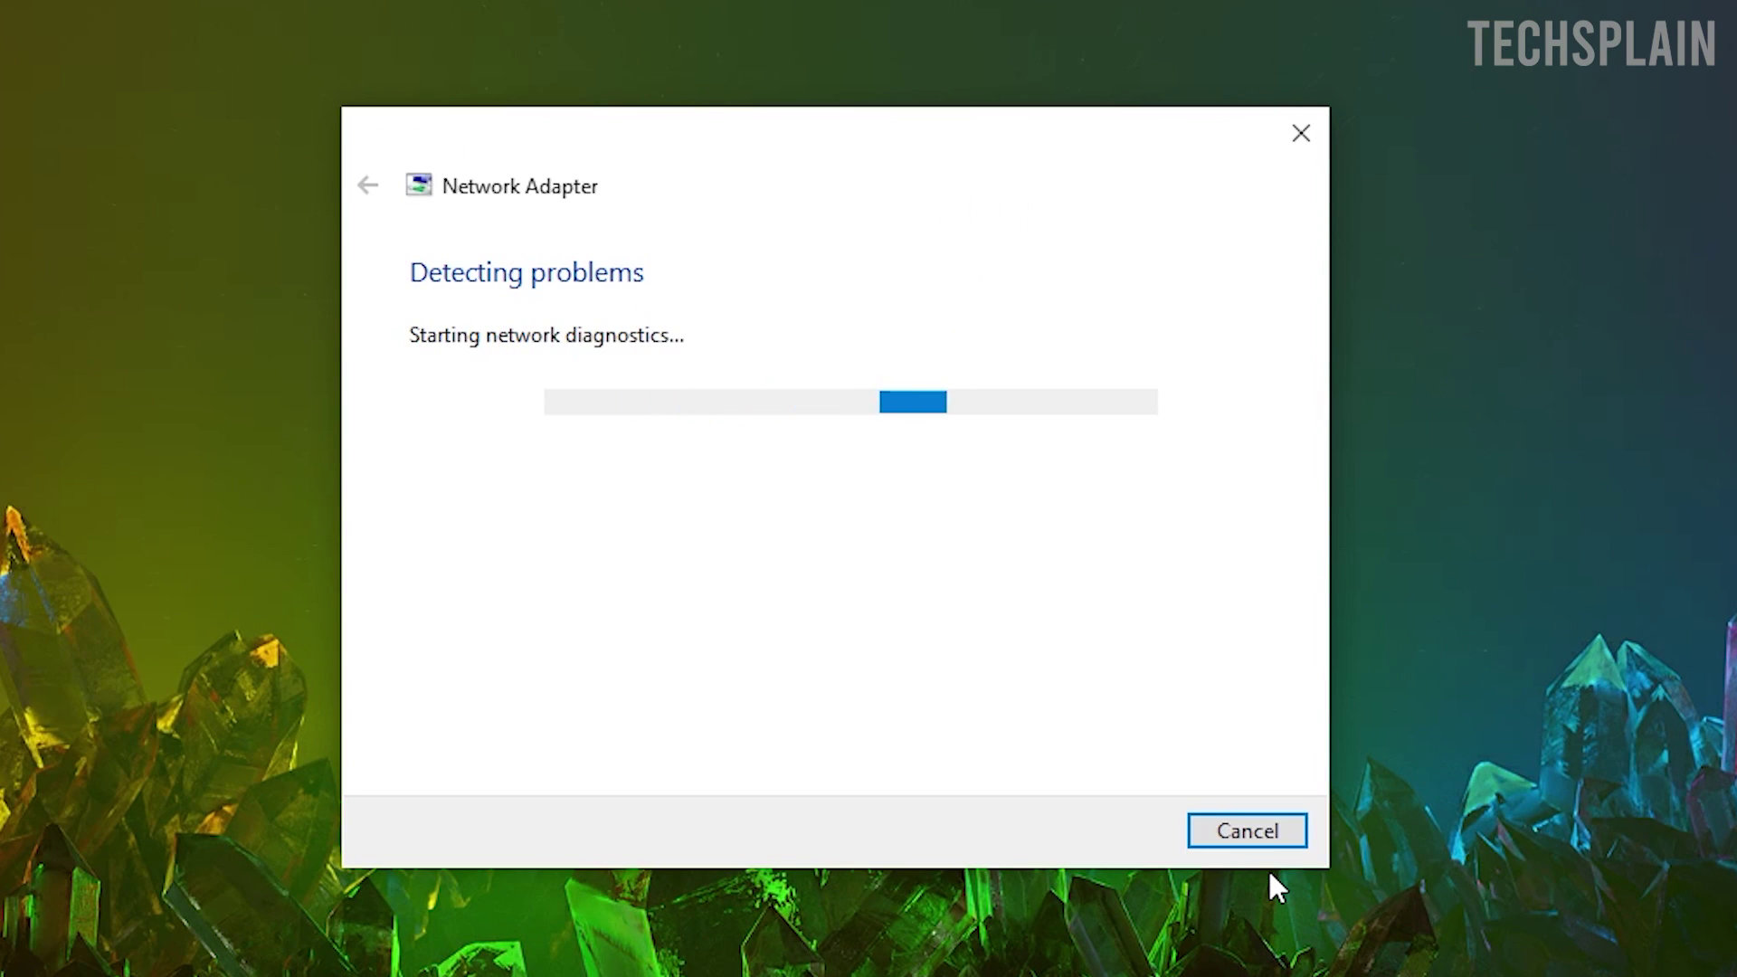